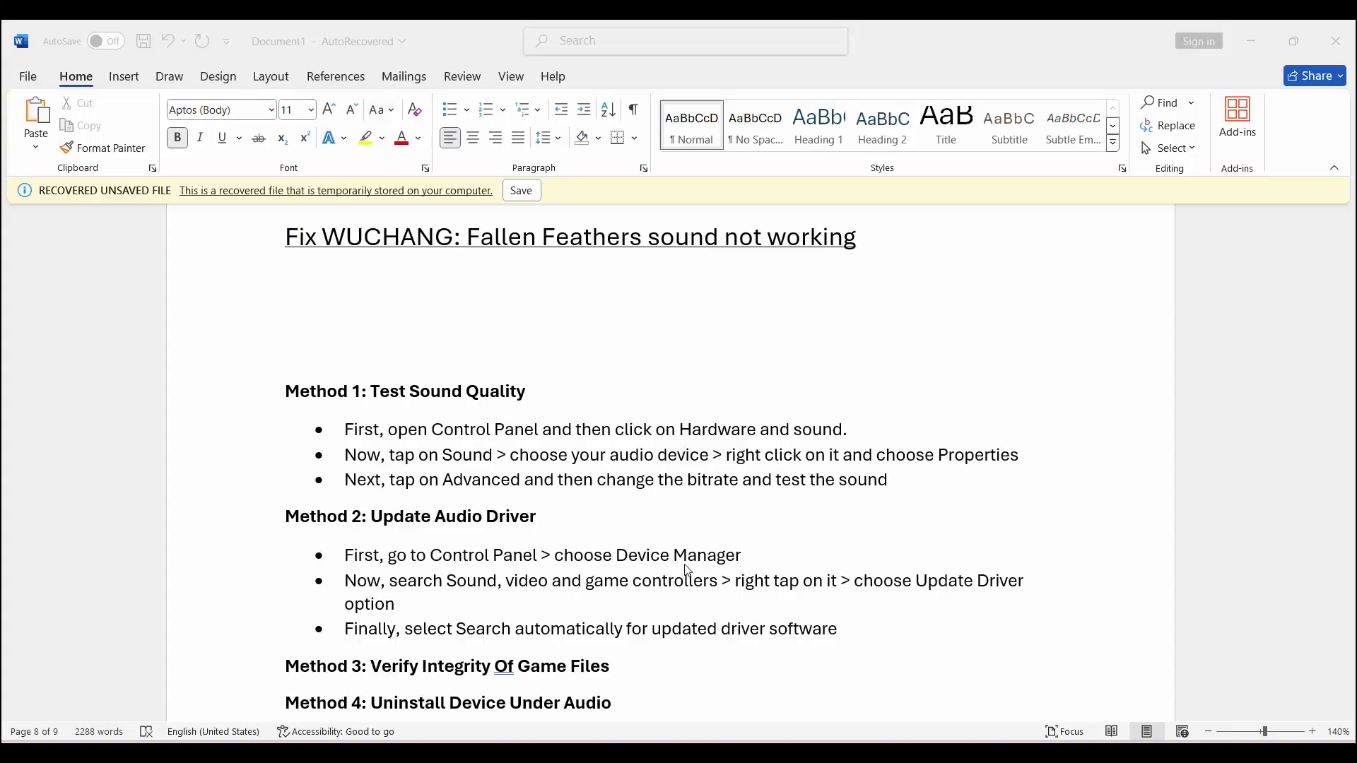
Scroll the Word guide down to Methods 1–4 and bring up Windows Search
scroll(660, 555, "down", 2)
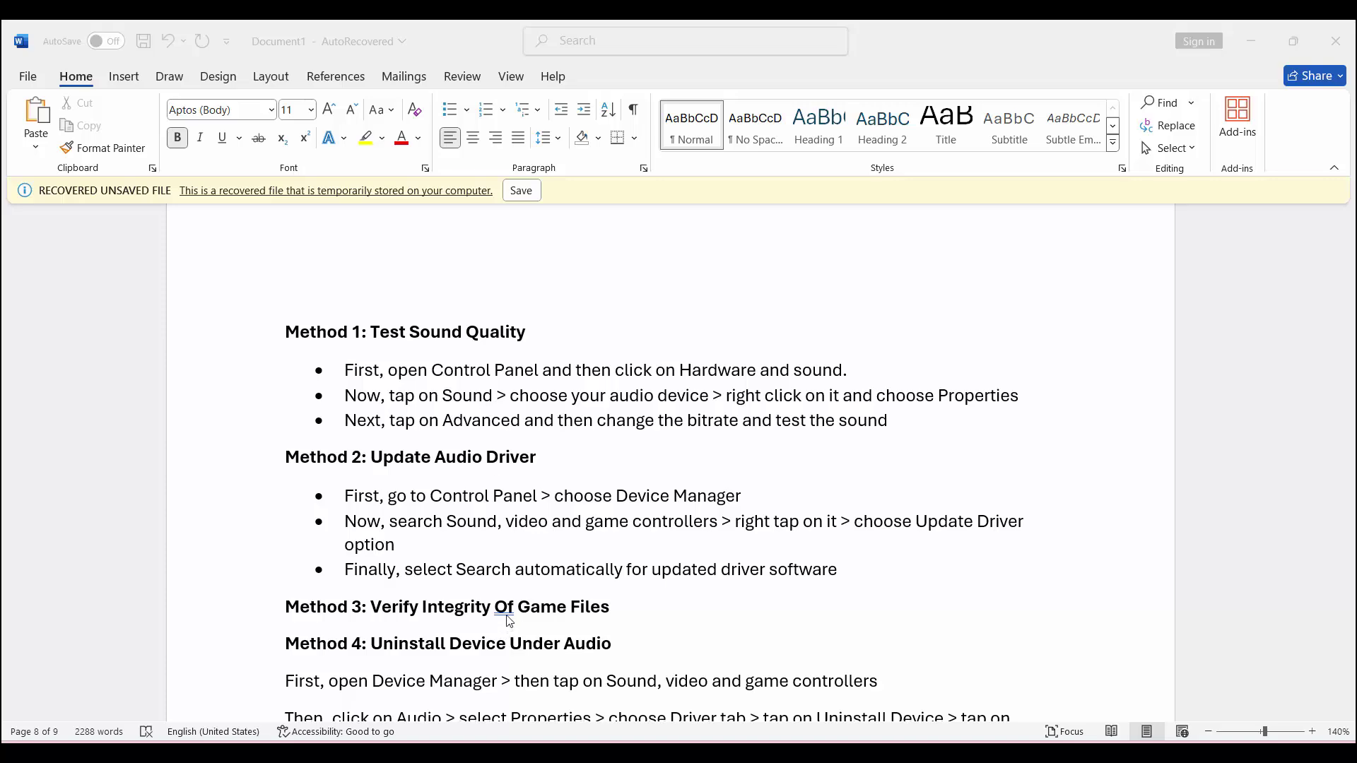
key("super+s")
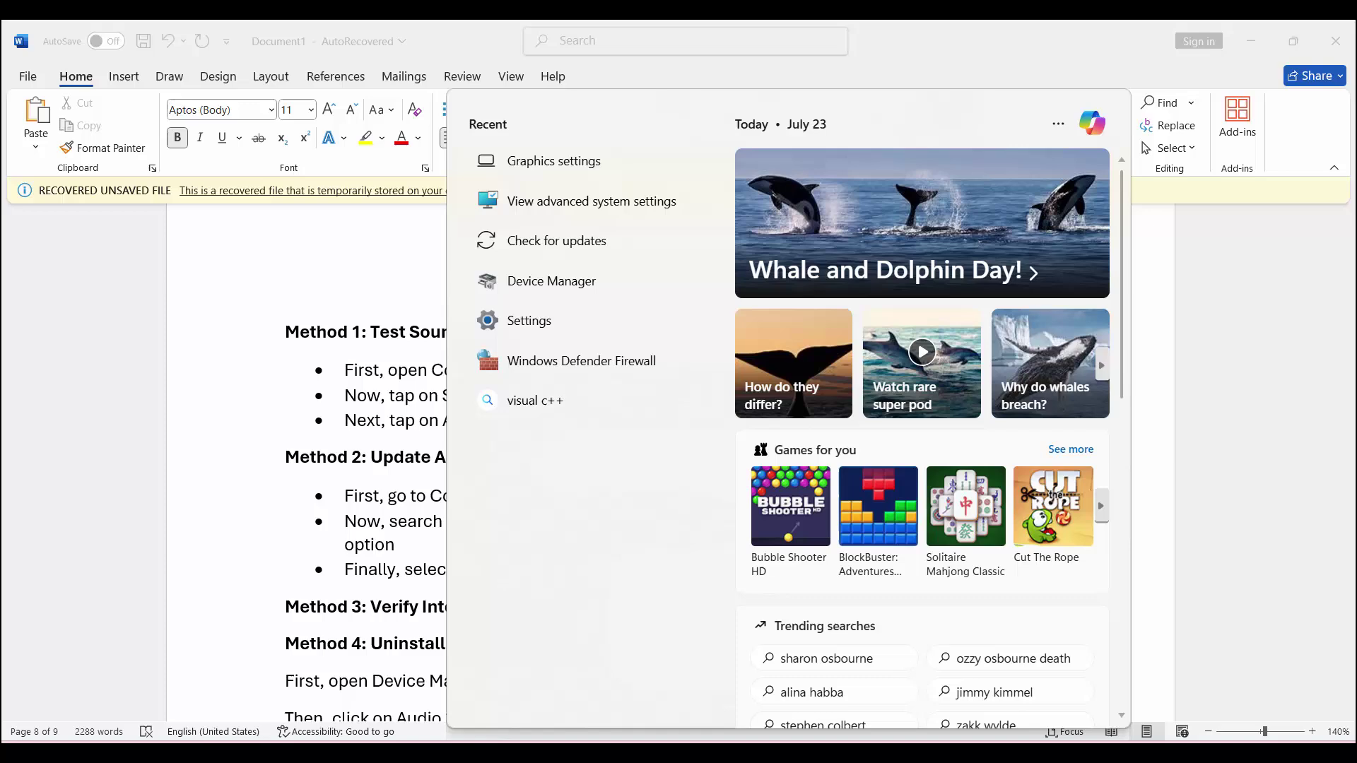
Search 'control' and open Control Panel's Hardware and Sound > Sound playback devices
left_click(376, 567)
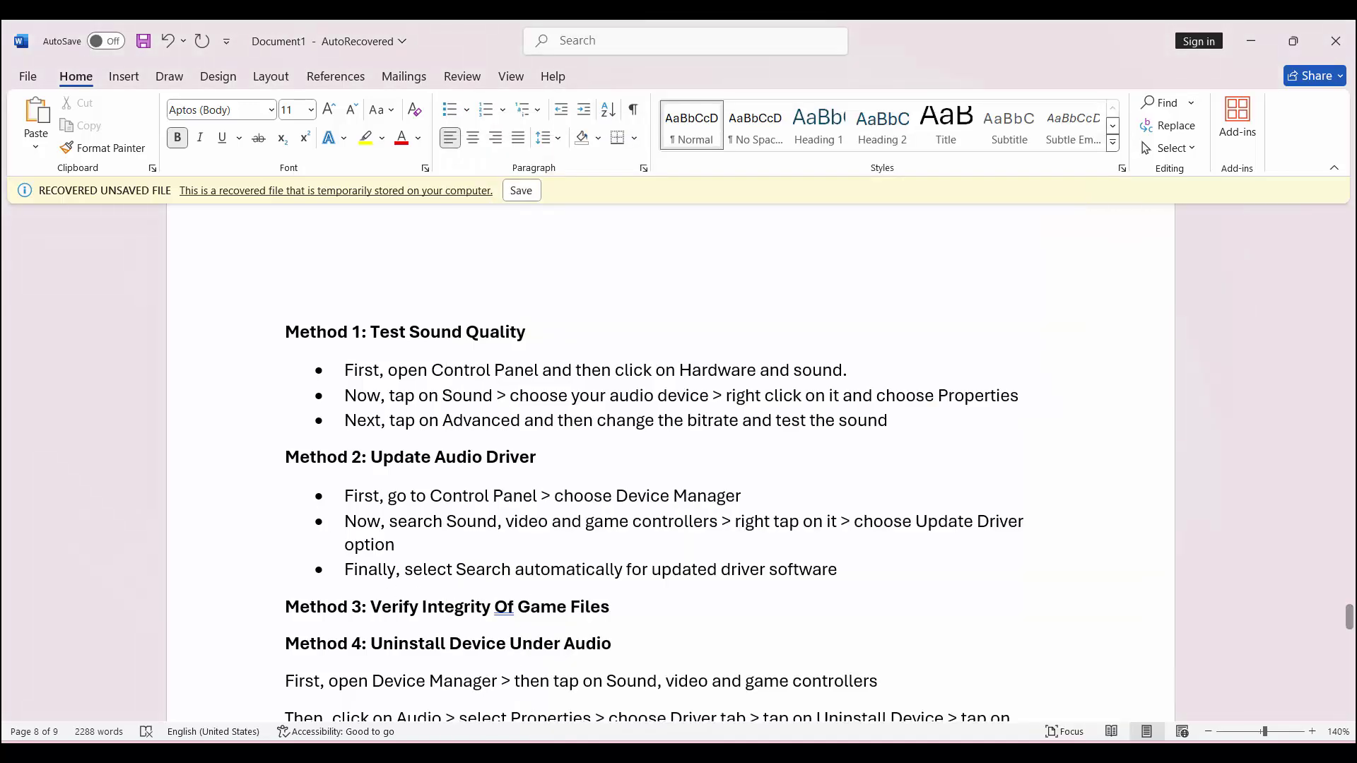
key("super+s")
type("c")
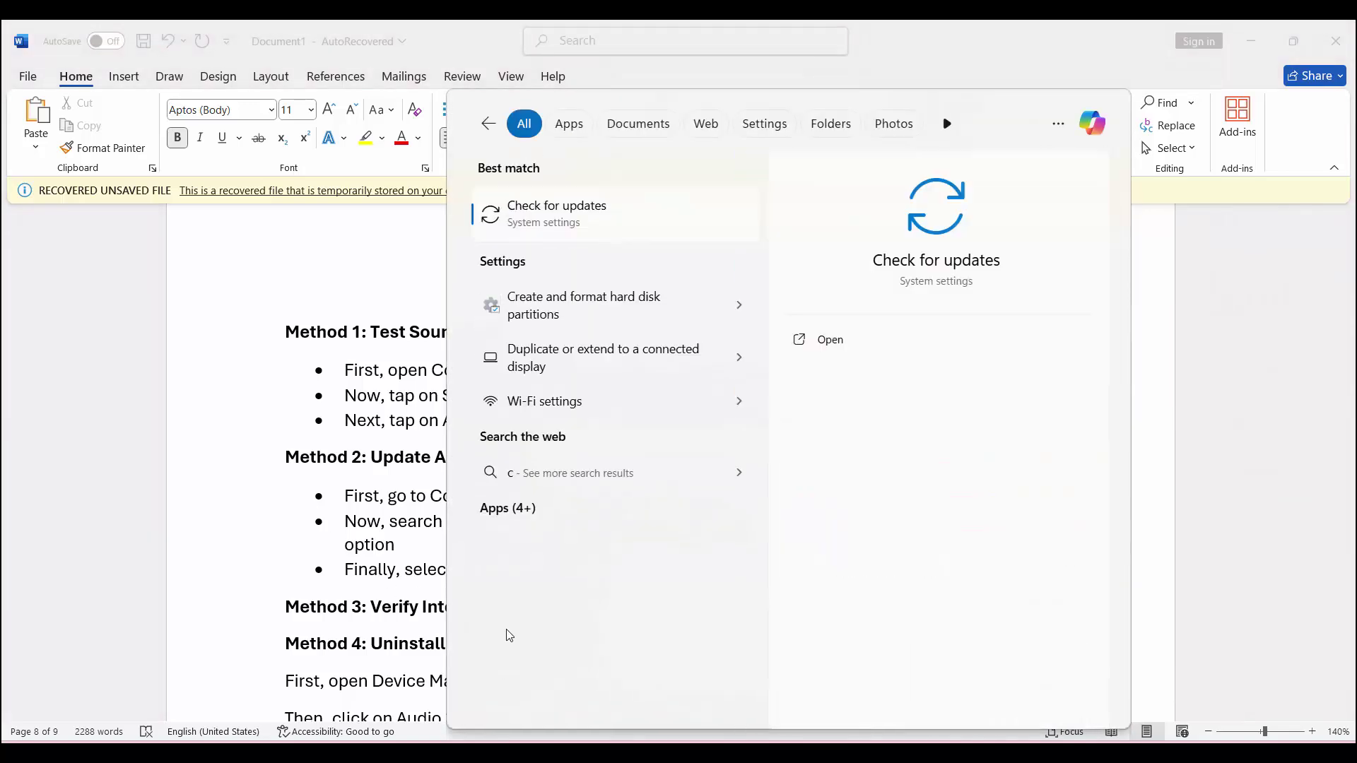
type("ontrol")
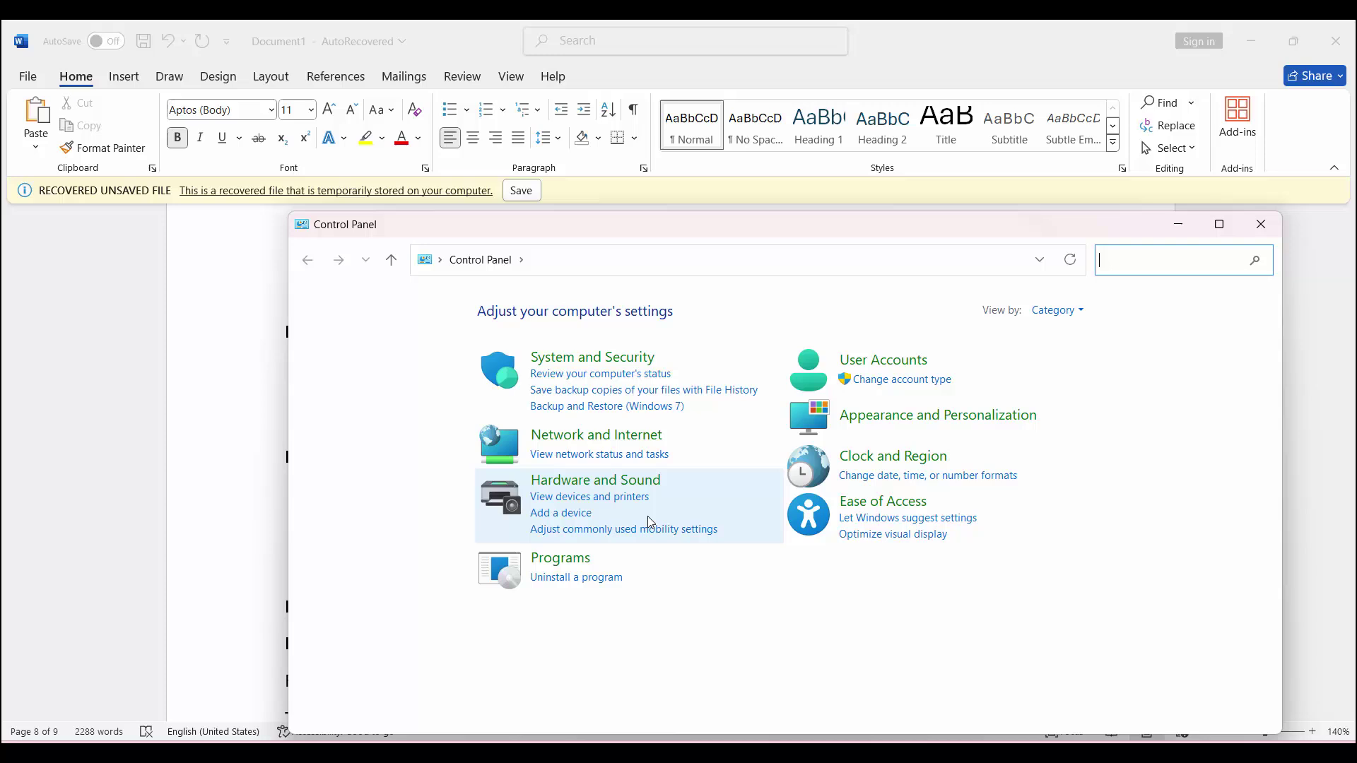
left_click(608, 480)
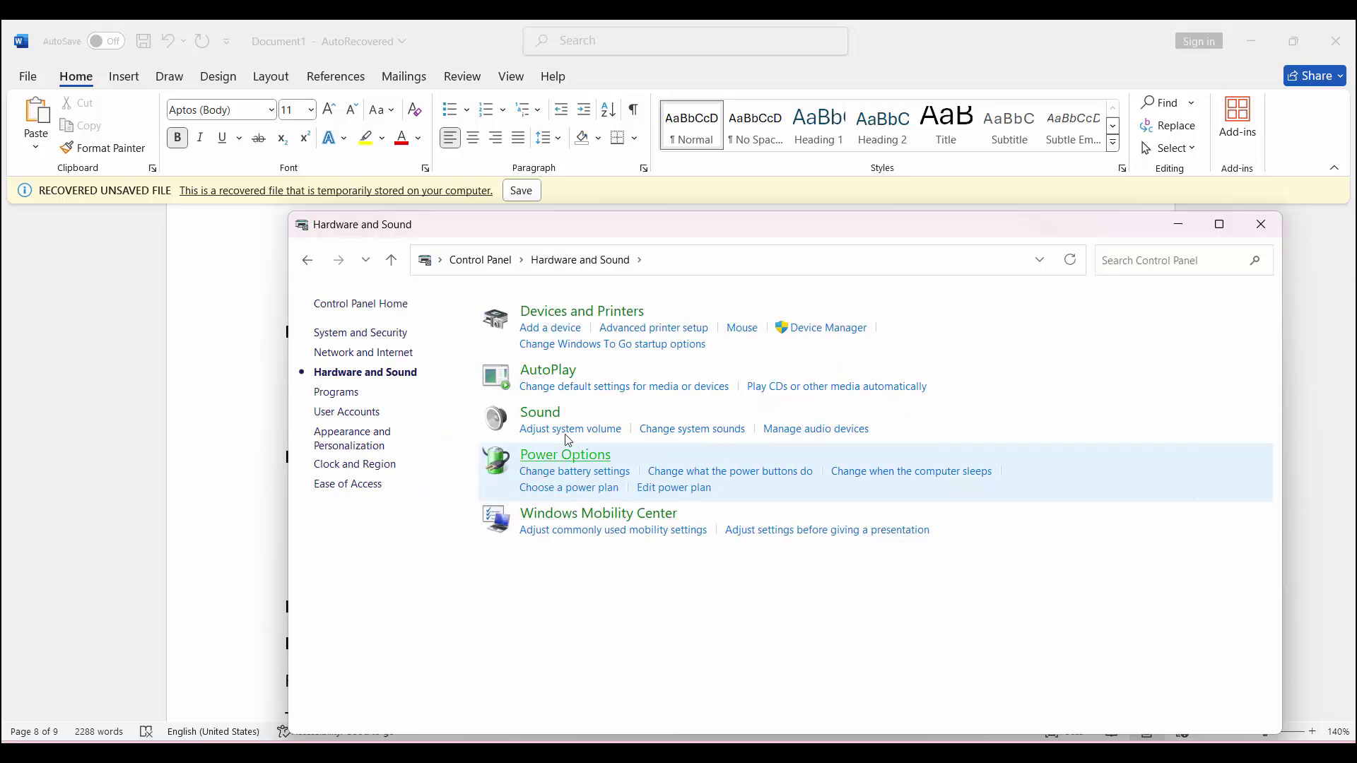
left_click(554, 418)
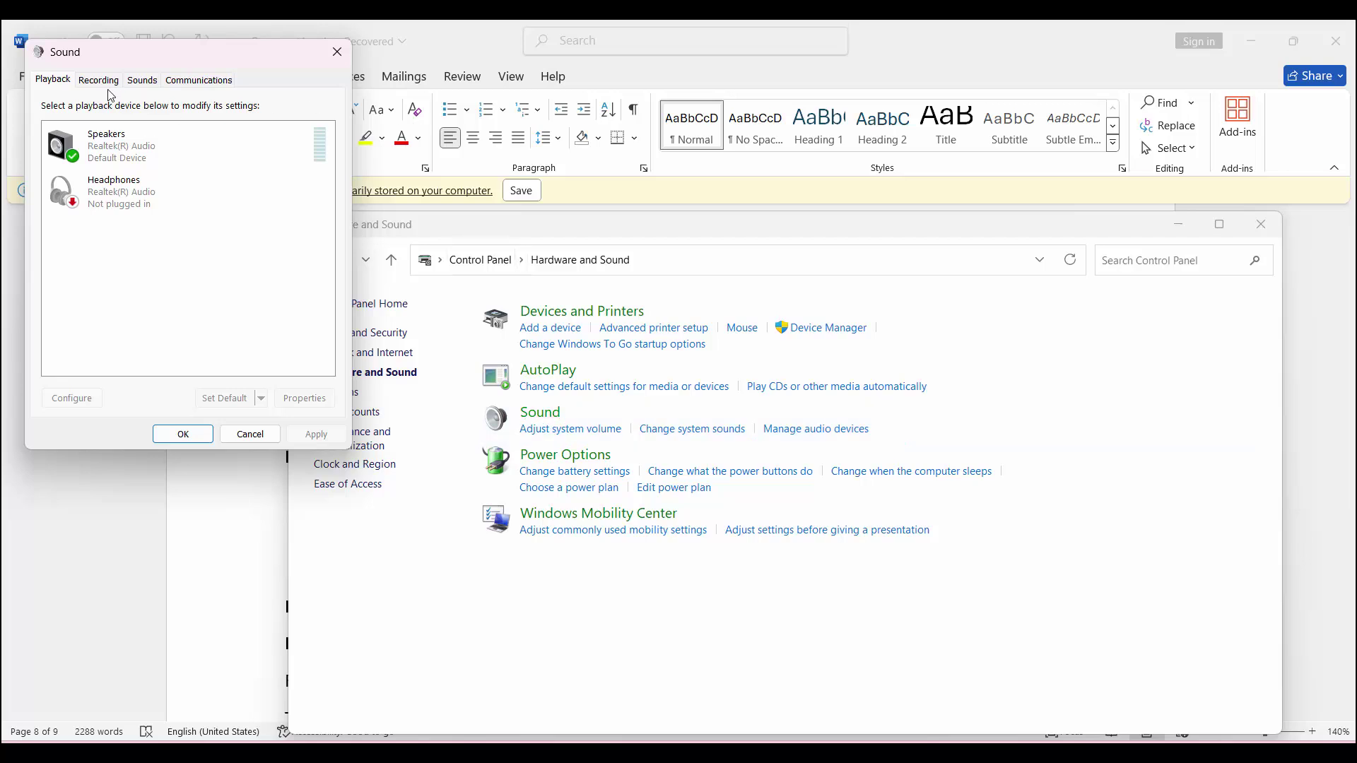
Check the Speakers' Advanced default format (24 bit, 48000 Hz), then close both Sound dialogs
right_click(134, 154)
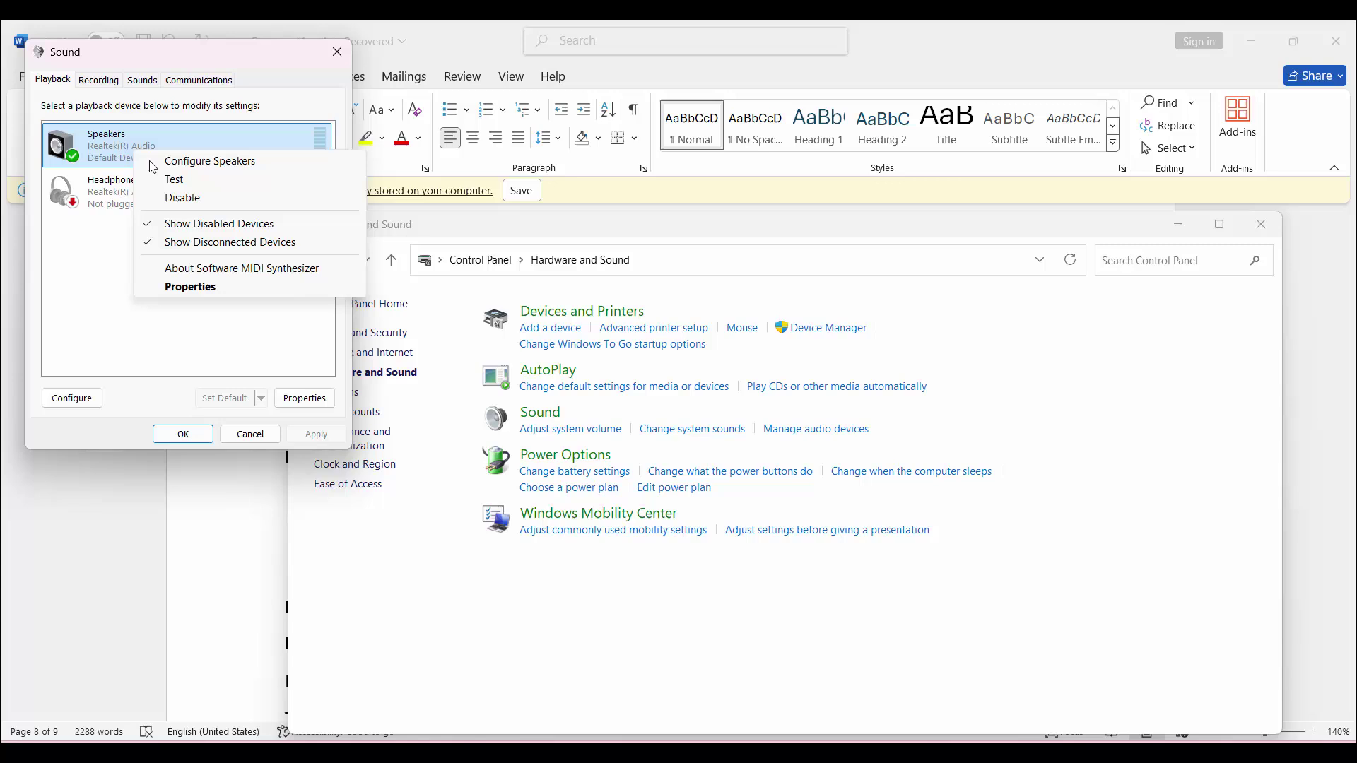
left_click(199, 288)
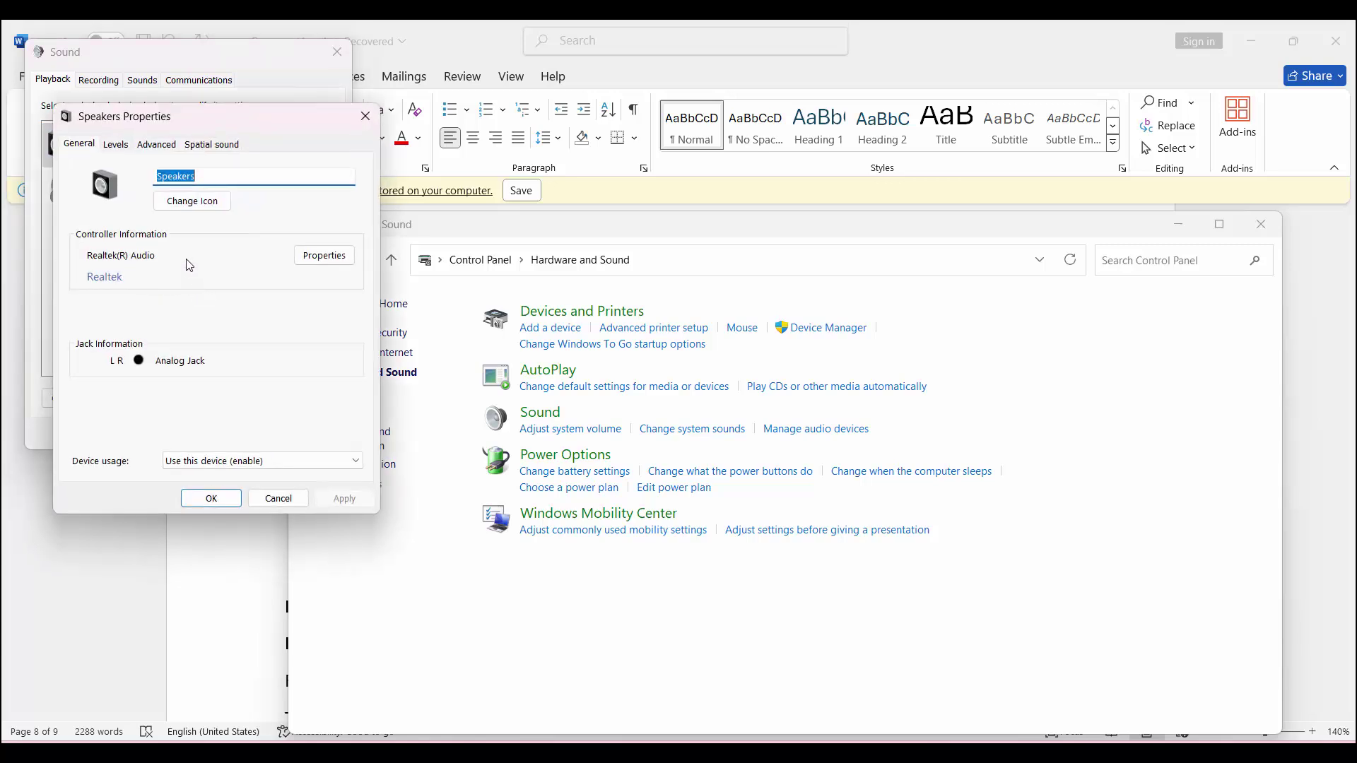
left_click(146, 149)
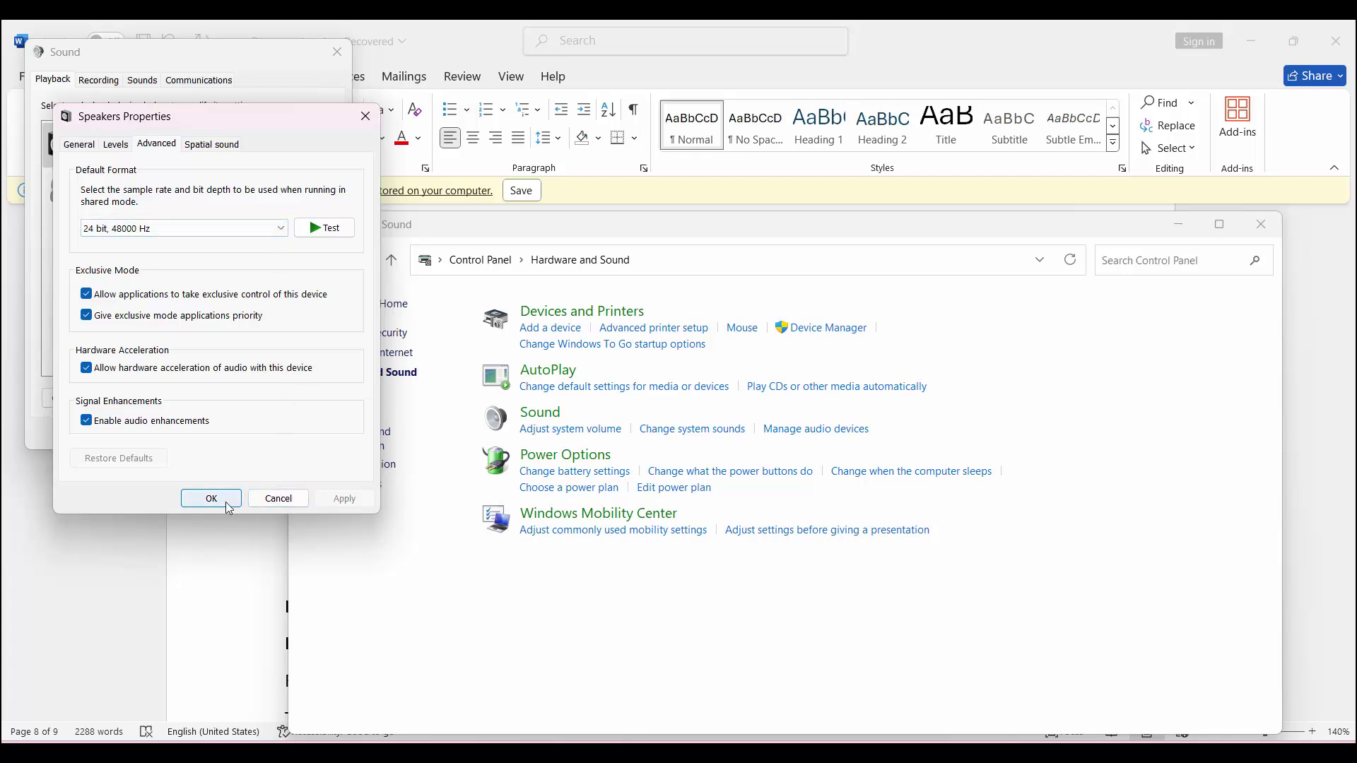
left_click(365, 116)
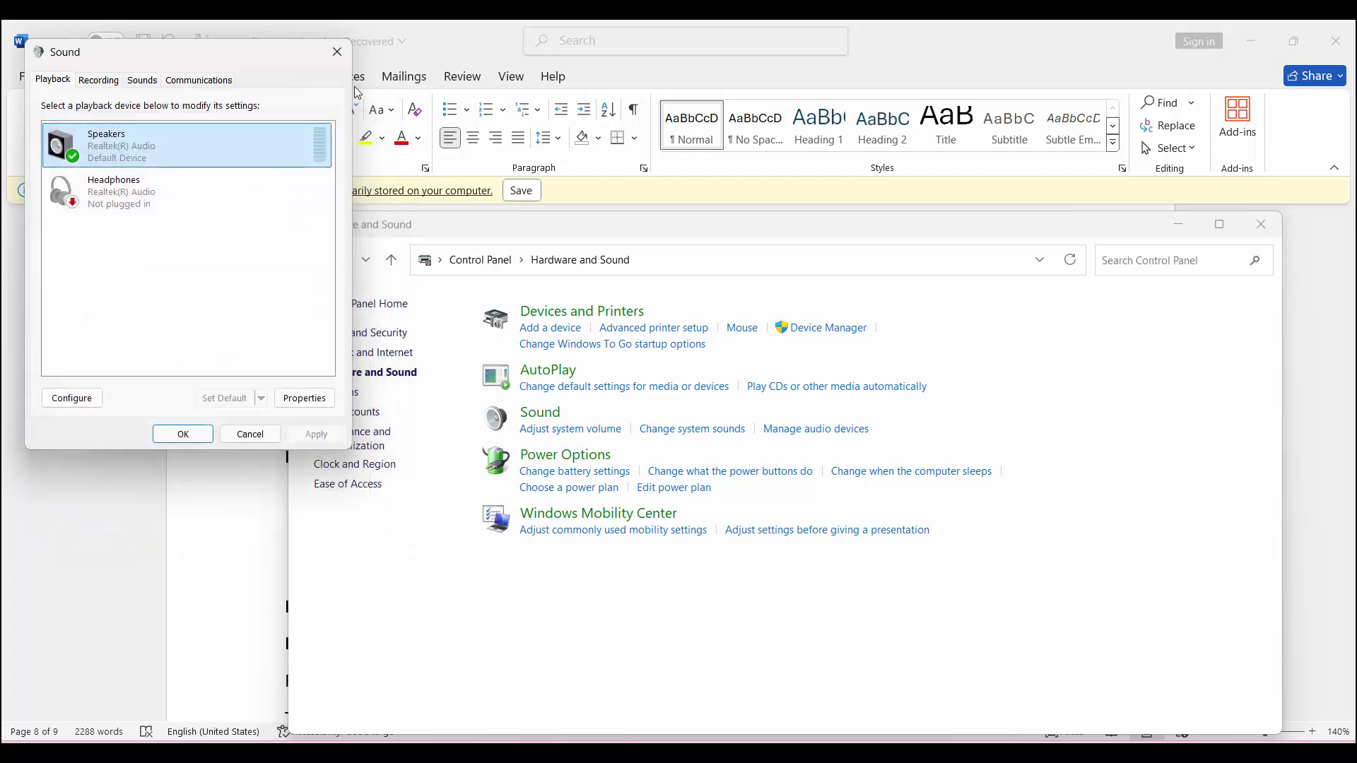
left_click(338, 51)
Close Control Panel and scroll the guide to Method 5, Update Driver Of Audio Device
left_click(1261, 225)
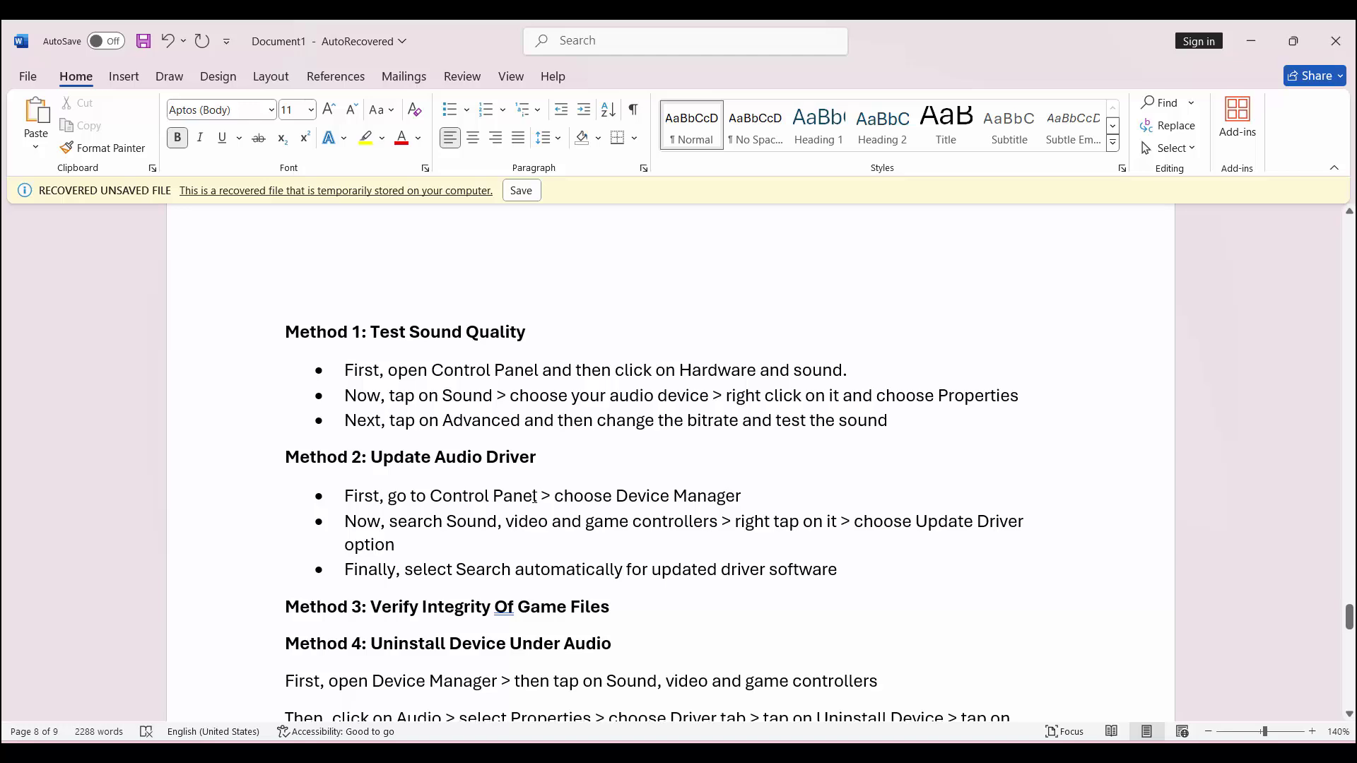
scroll(493, 490, "down", 3)
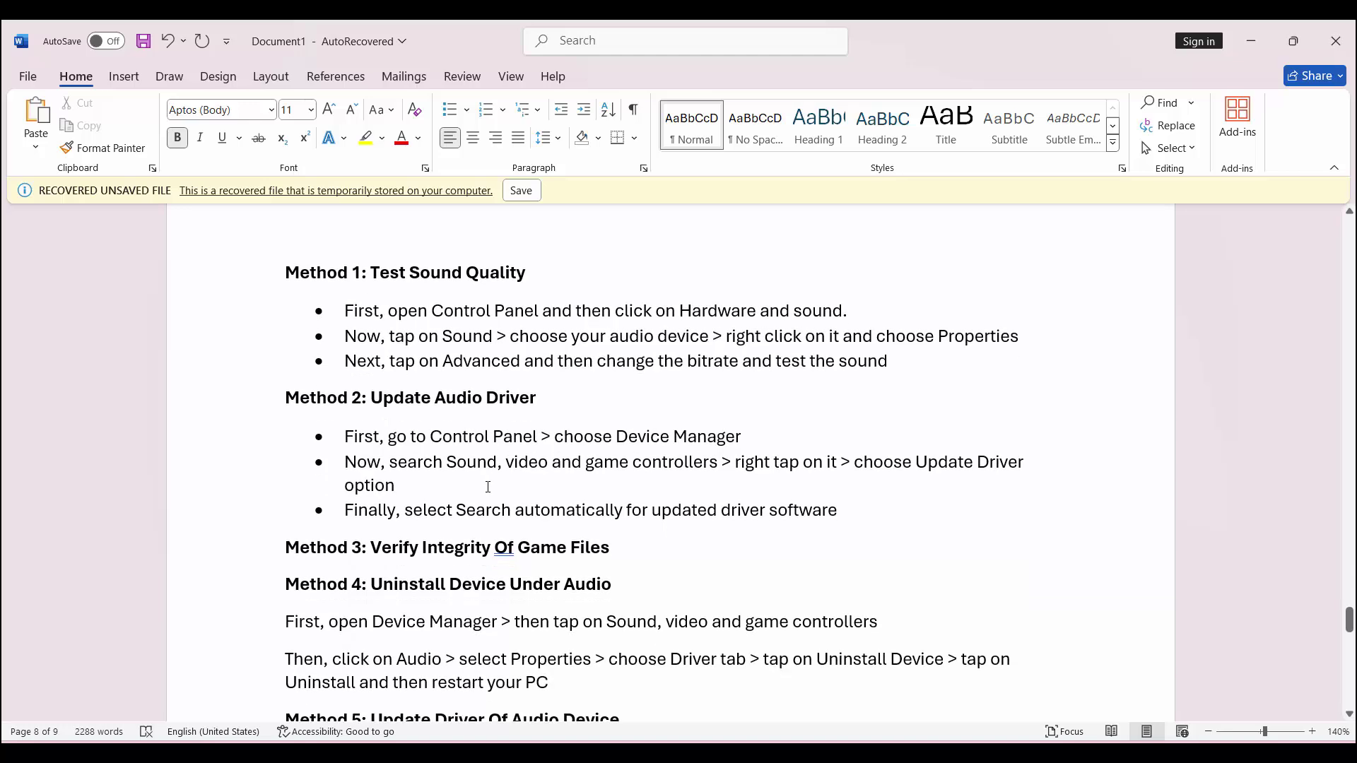
scroll(487, 488, "down", 2)
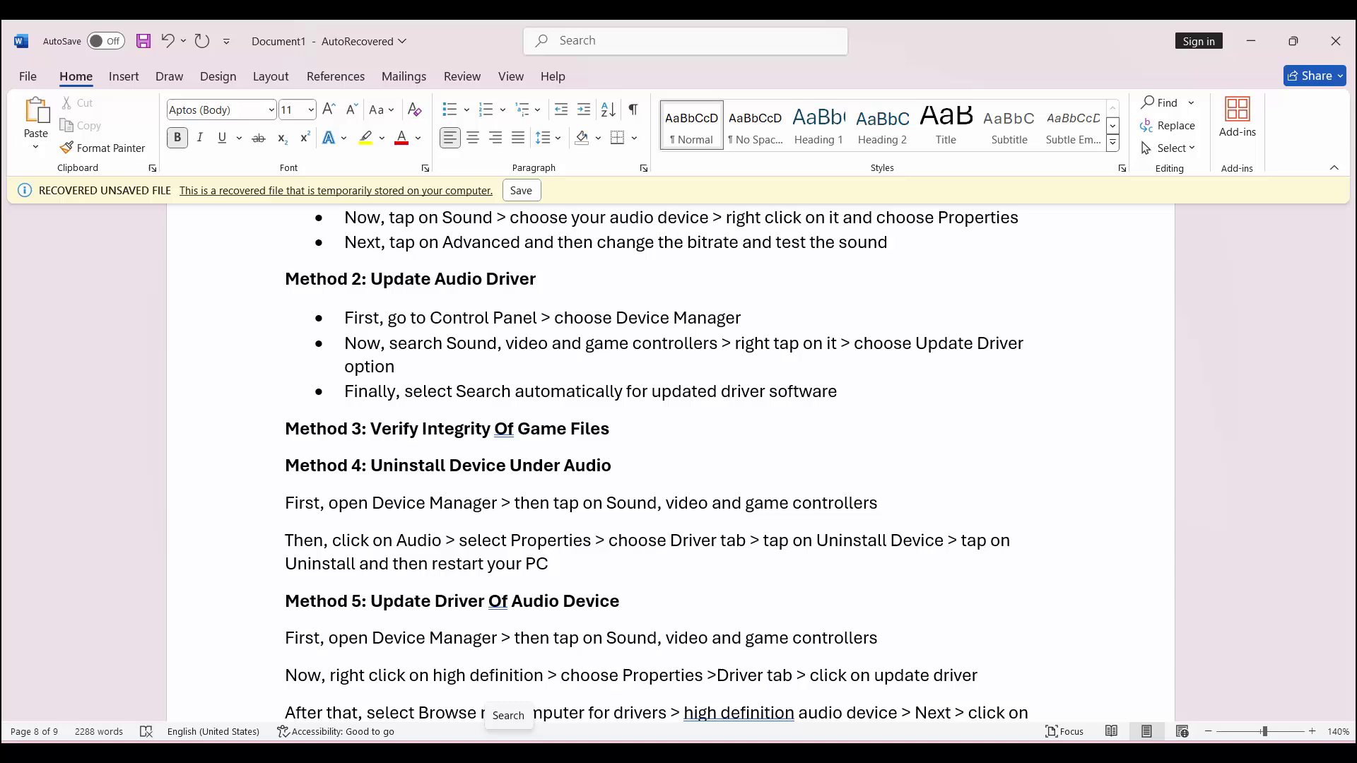
left_click(509, 751)
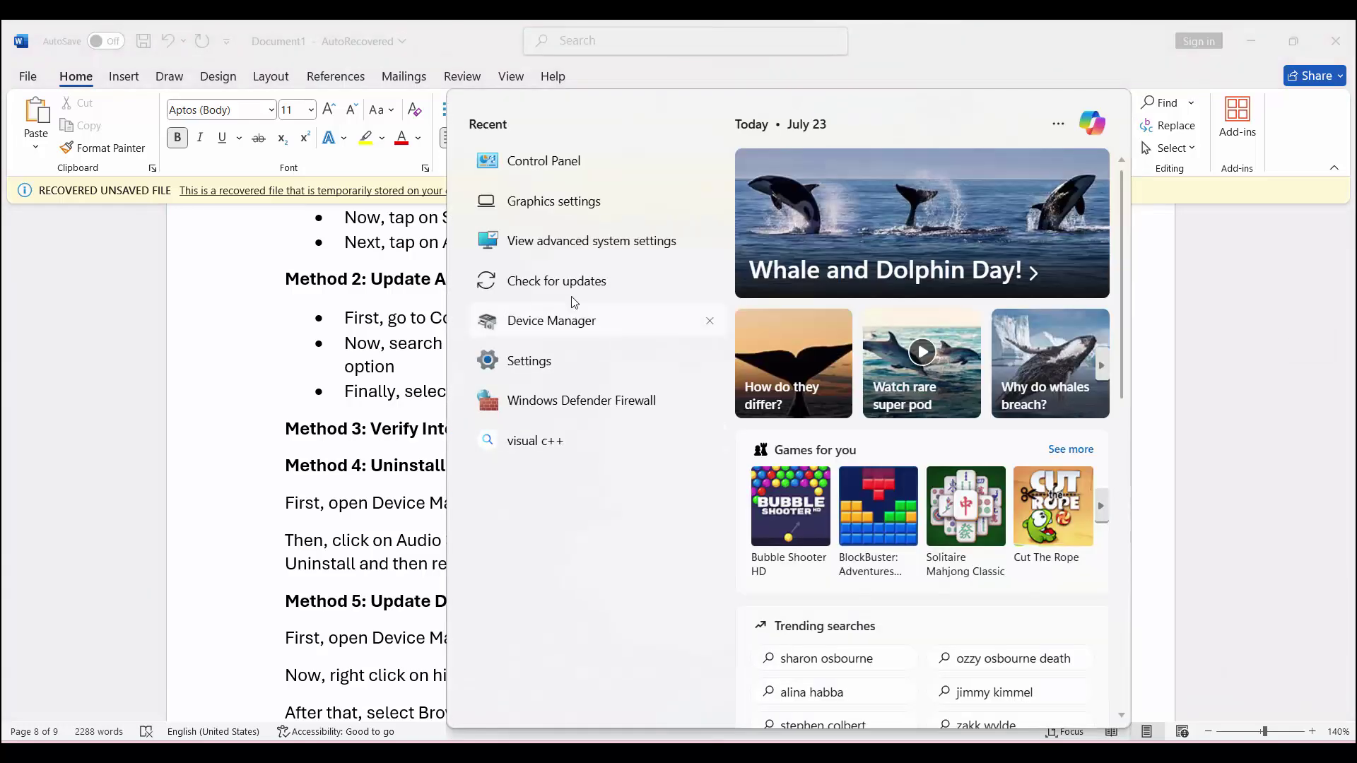
left_click(572, 318)
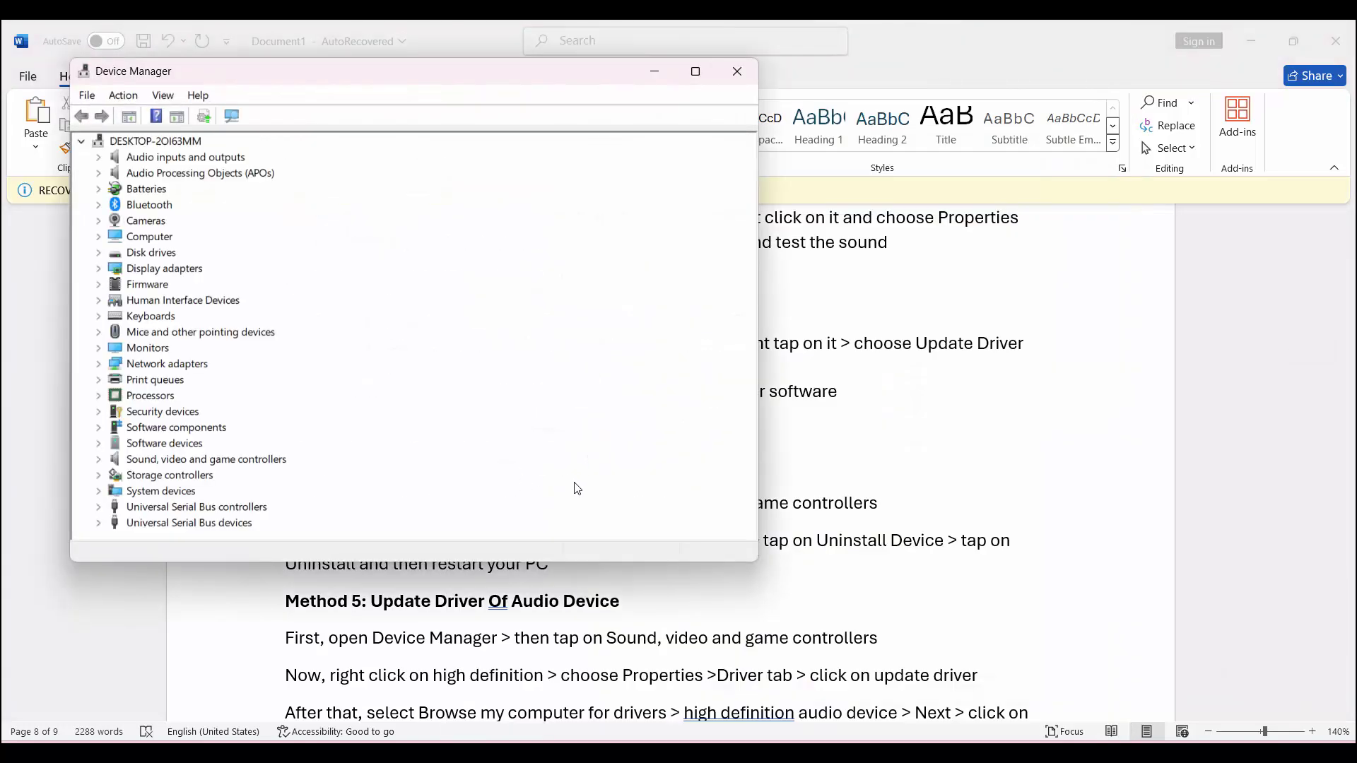
left_click(100, 460)
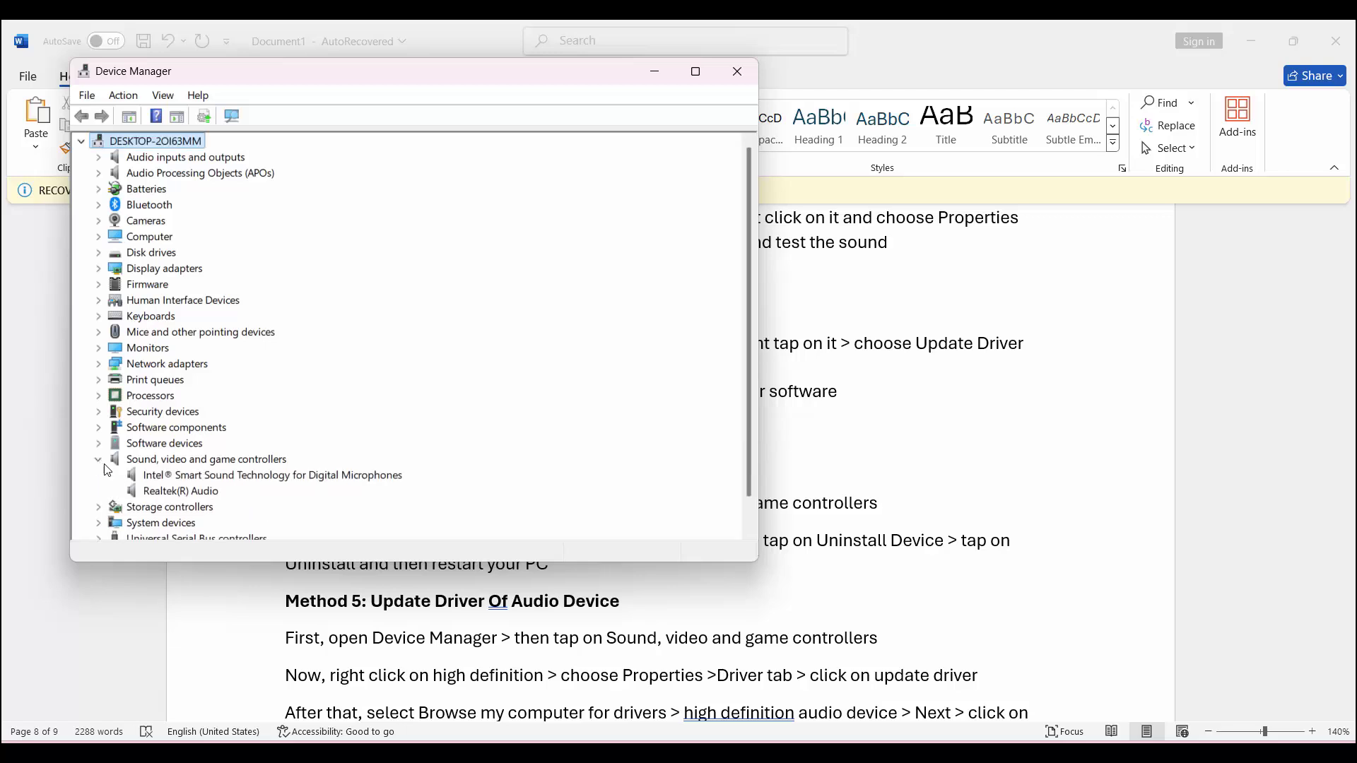
right_click(210, 498)
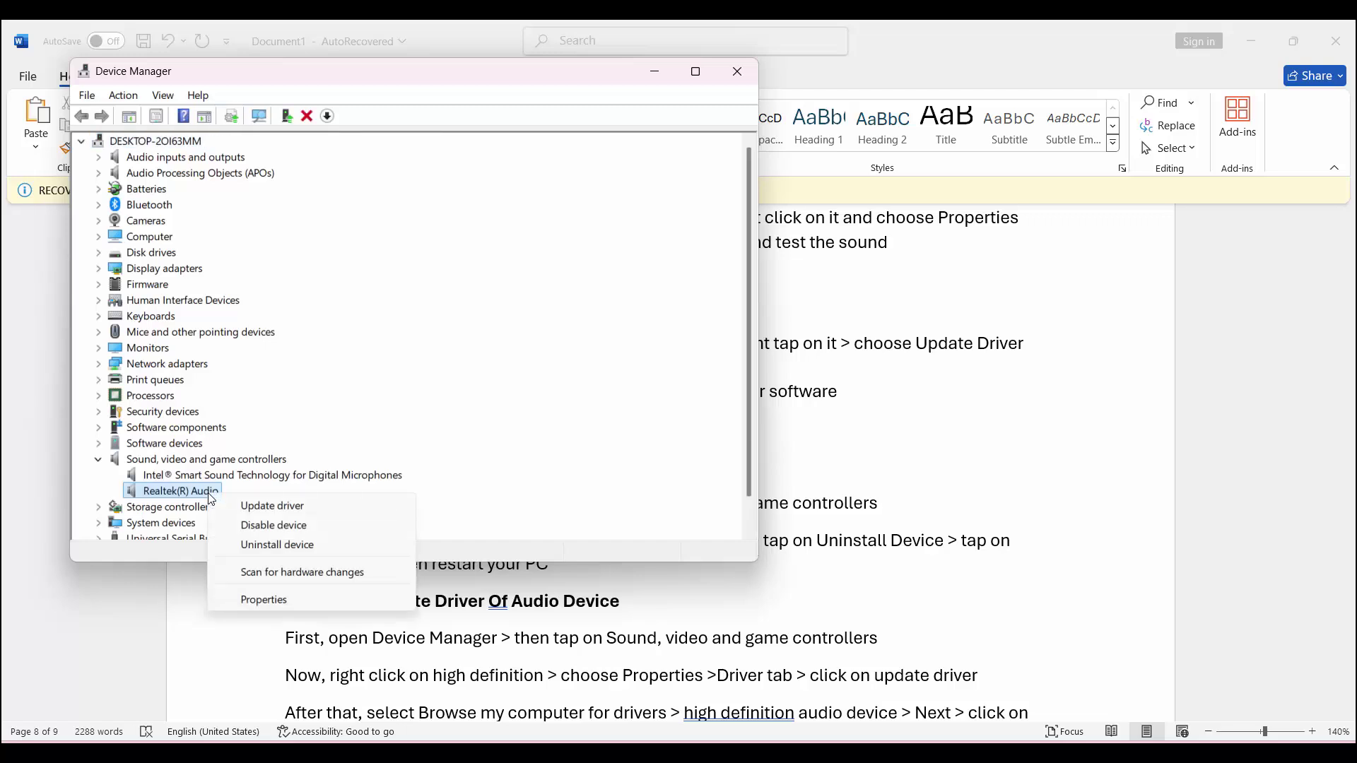
left_click(274, 510)
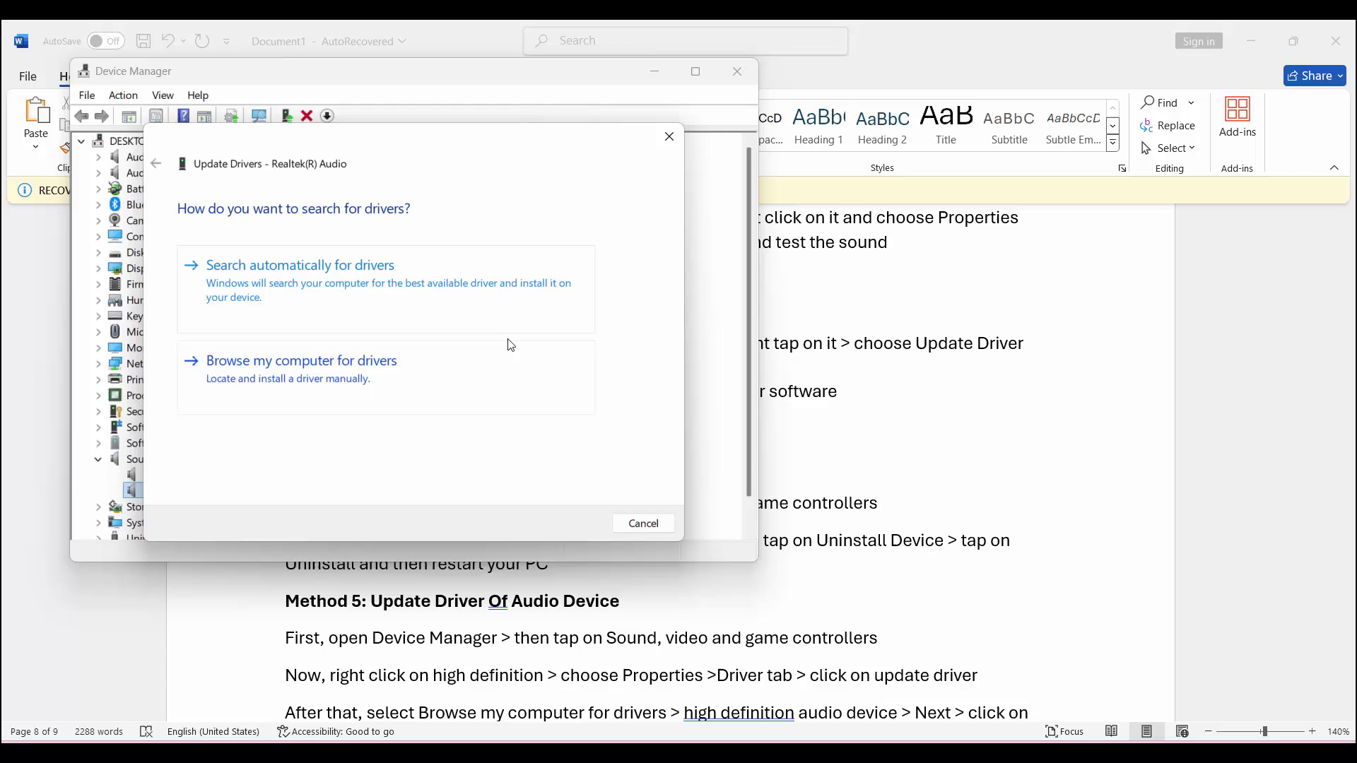
left_click(669, 141)
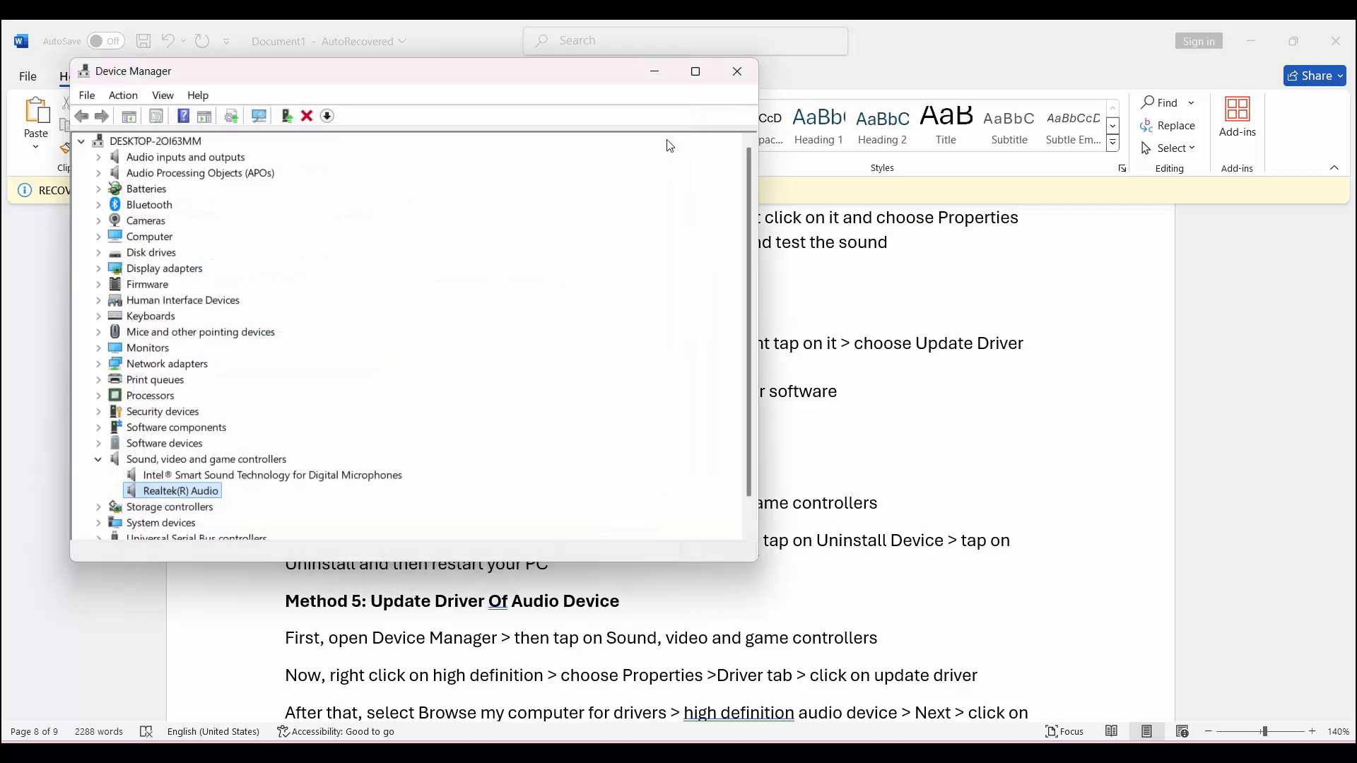
left_click(735, 80)
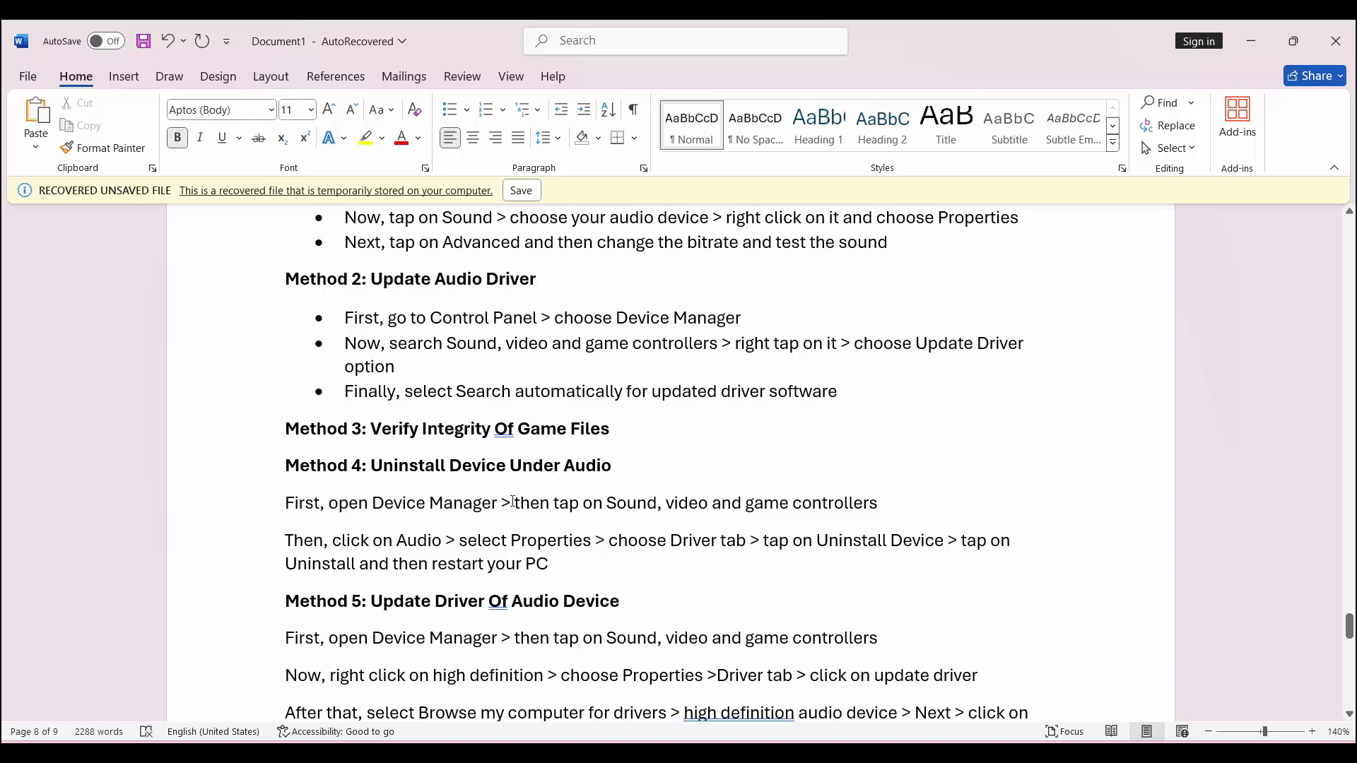
scroll(514, 502, "down", 3)
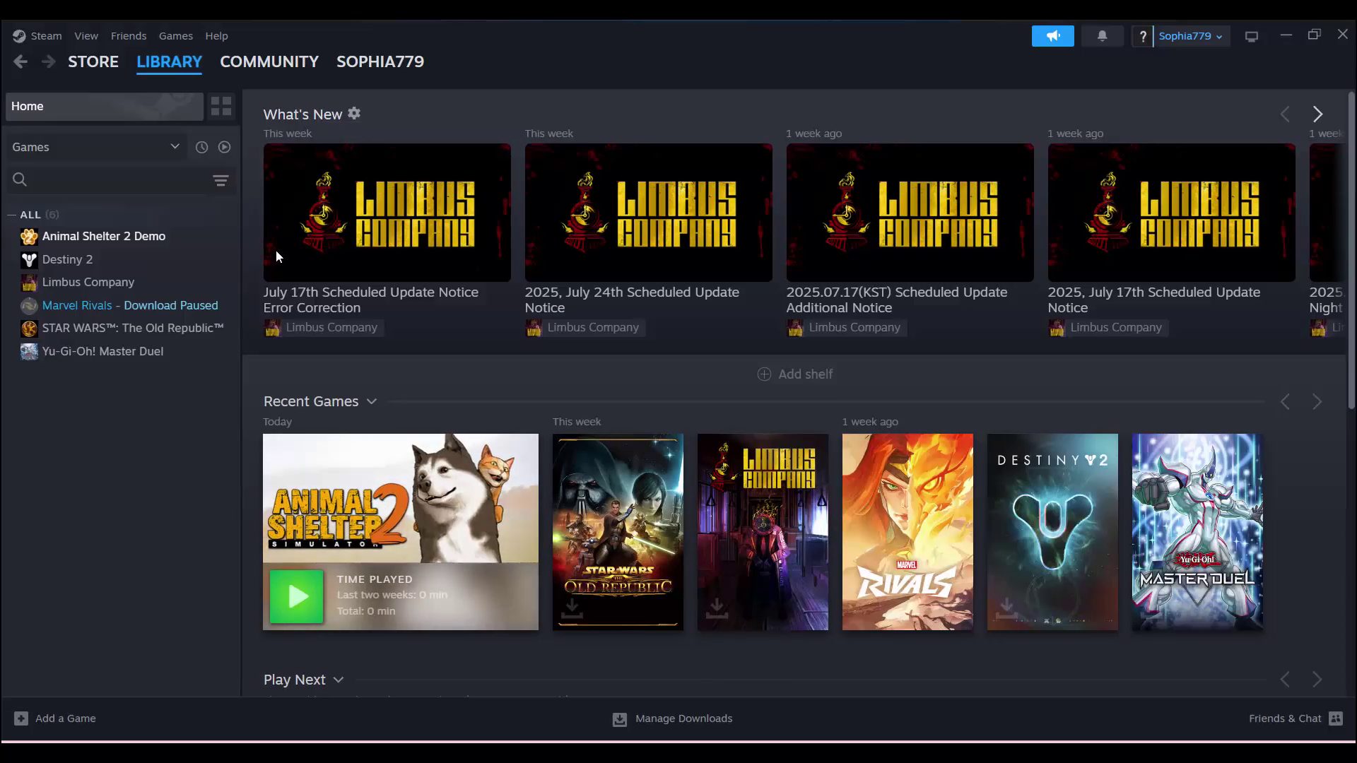
mouse_move(176, 71)
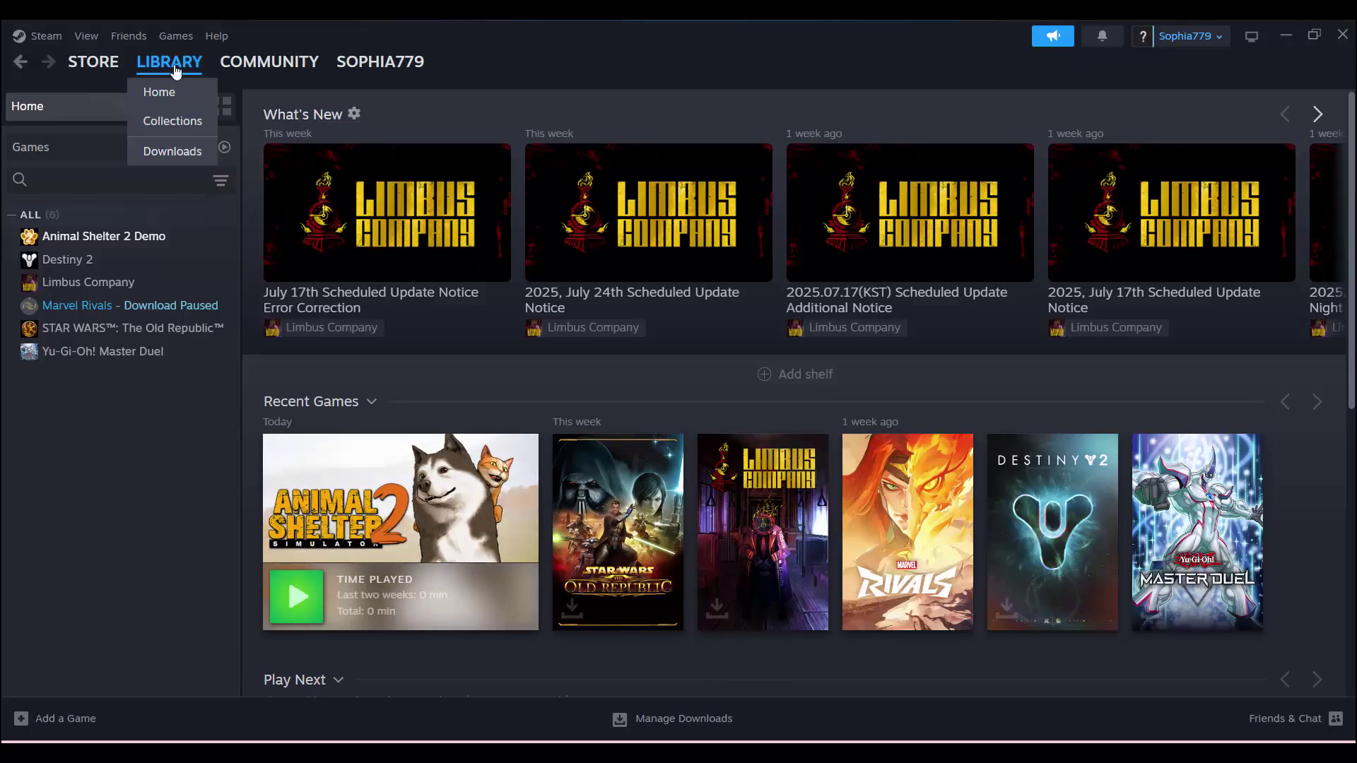
right_click(142, 239)
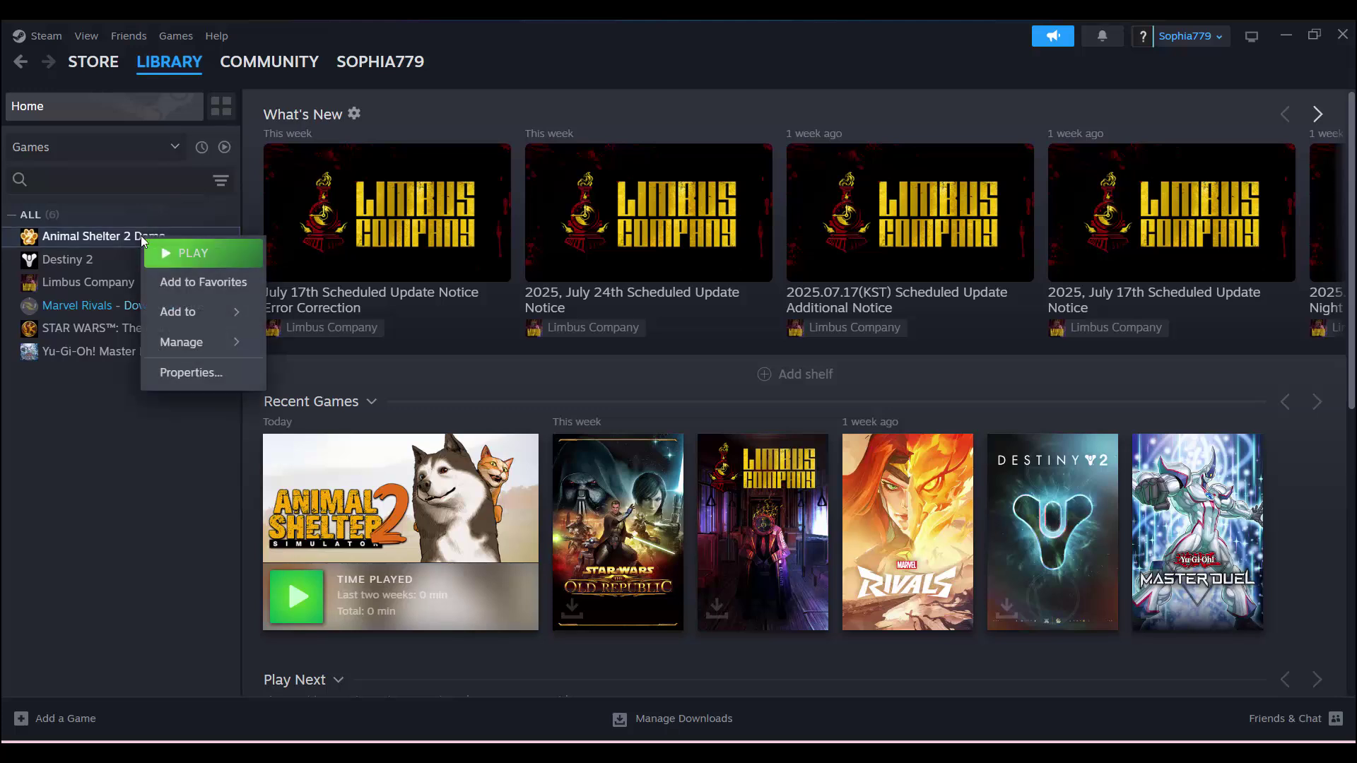
left_click(191, 372)
left_click(364, 287)
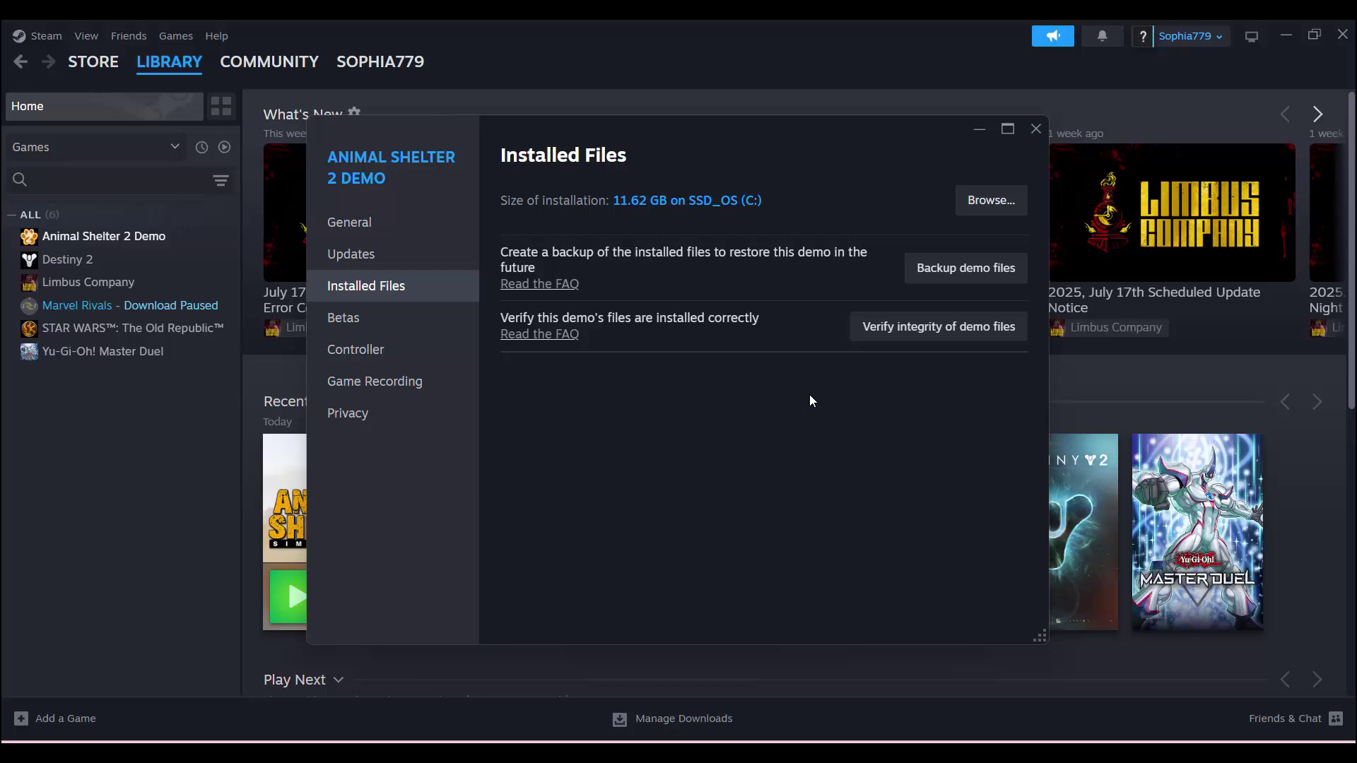
left_click(1035, 128)
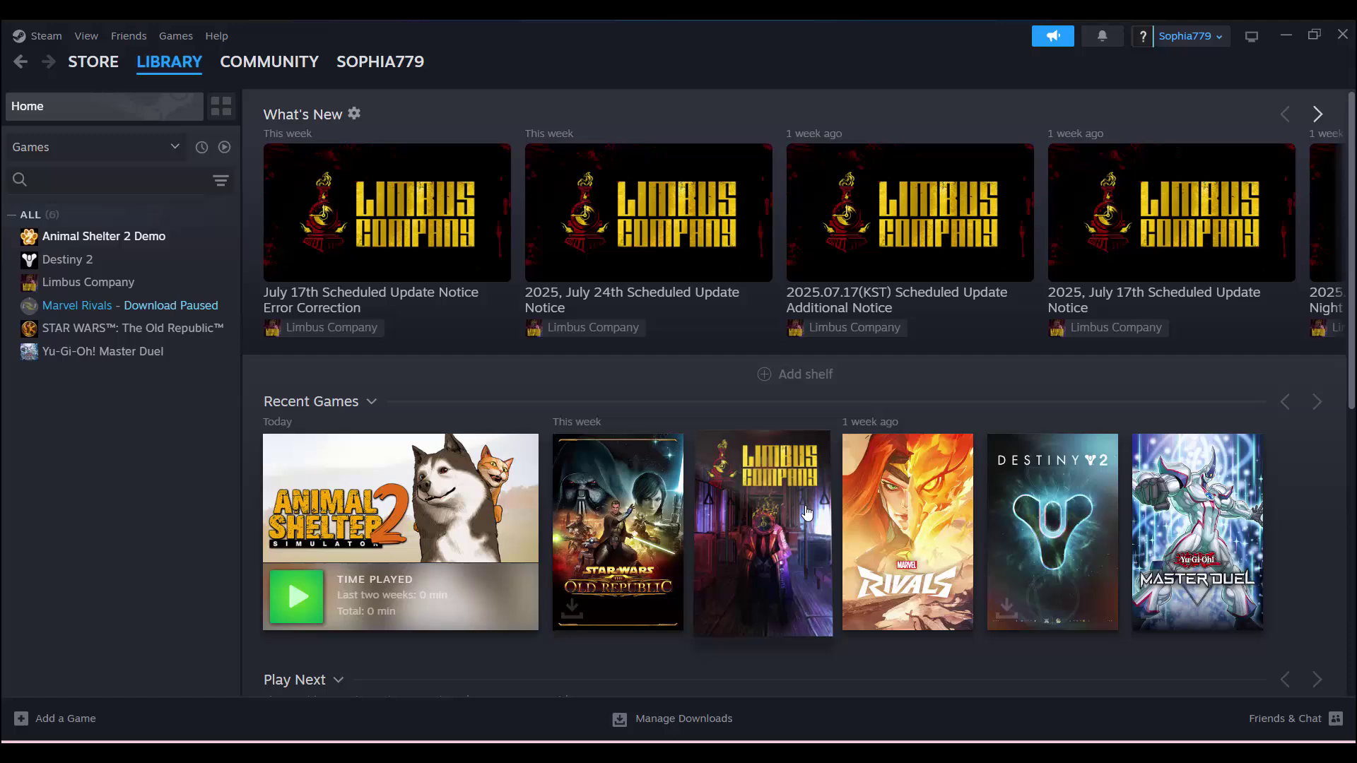
mouse_move(855, 753)
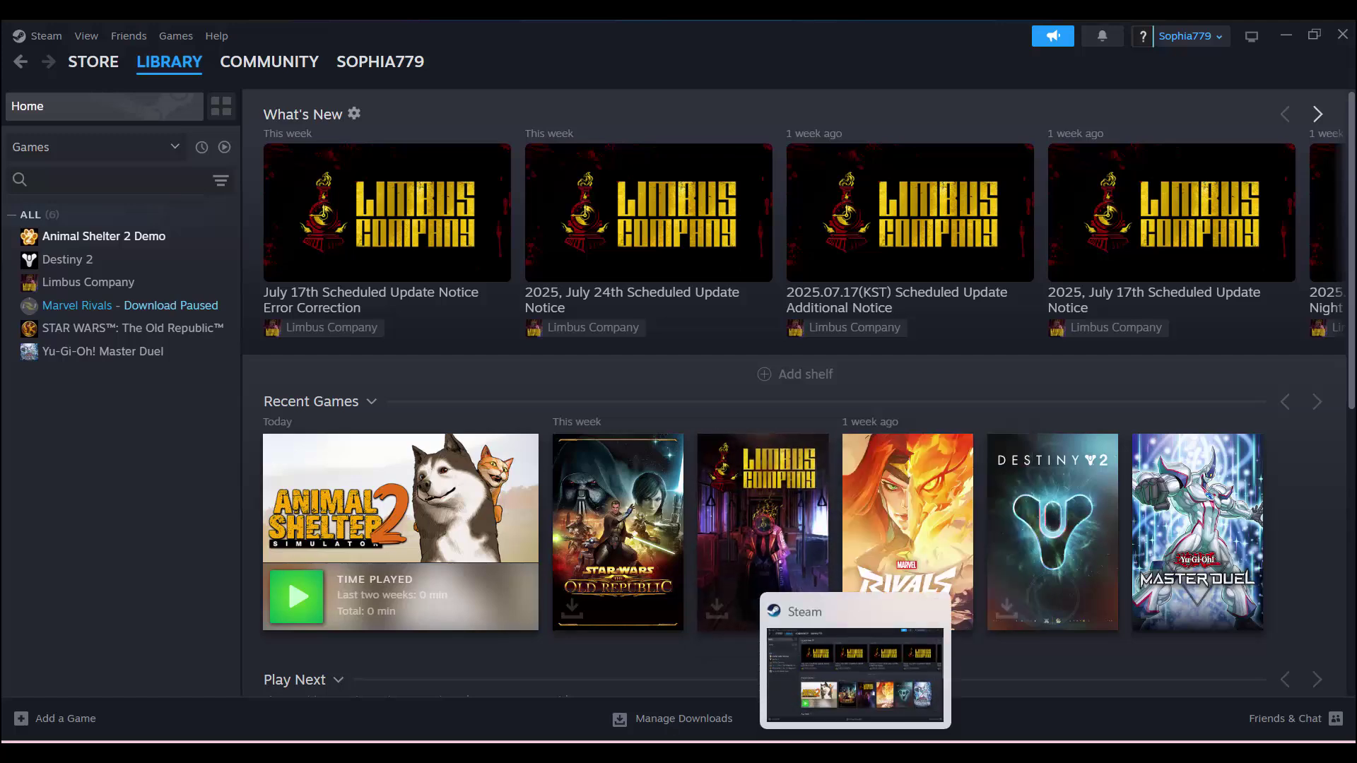
left_click(856, 753)
left_click(368, 516)
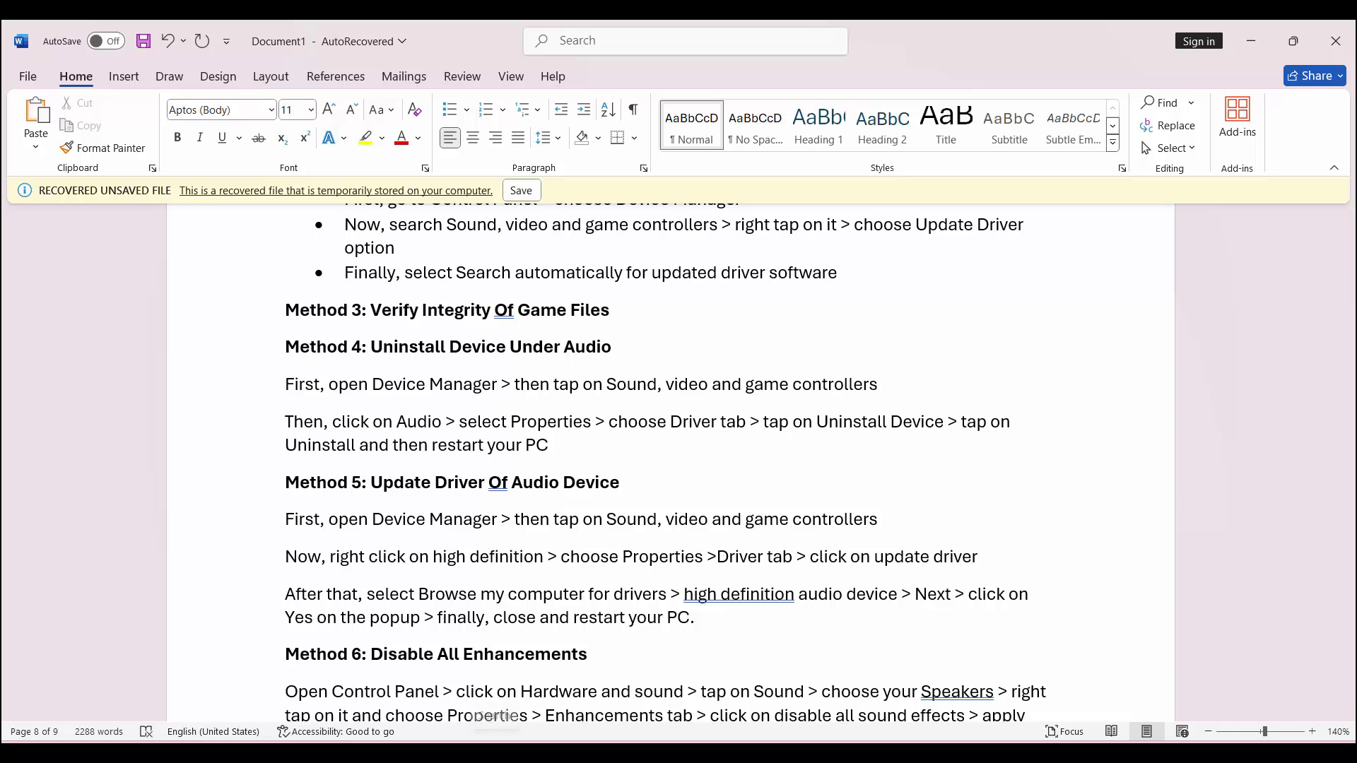
left_click(495, 752)
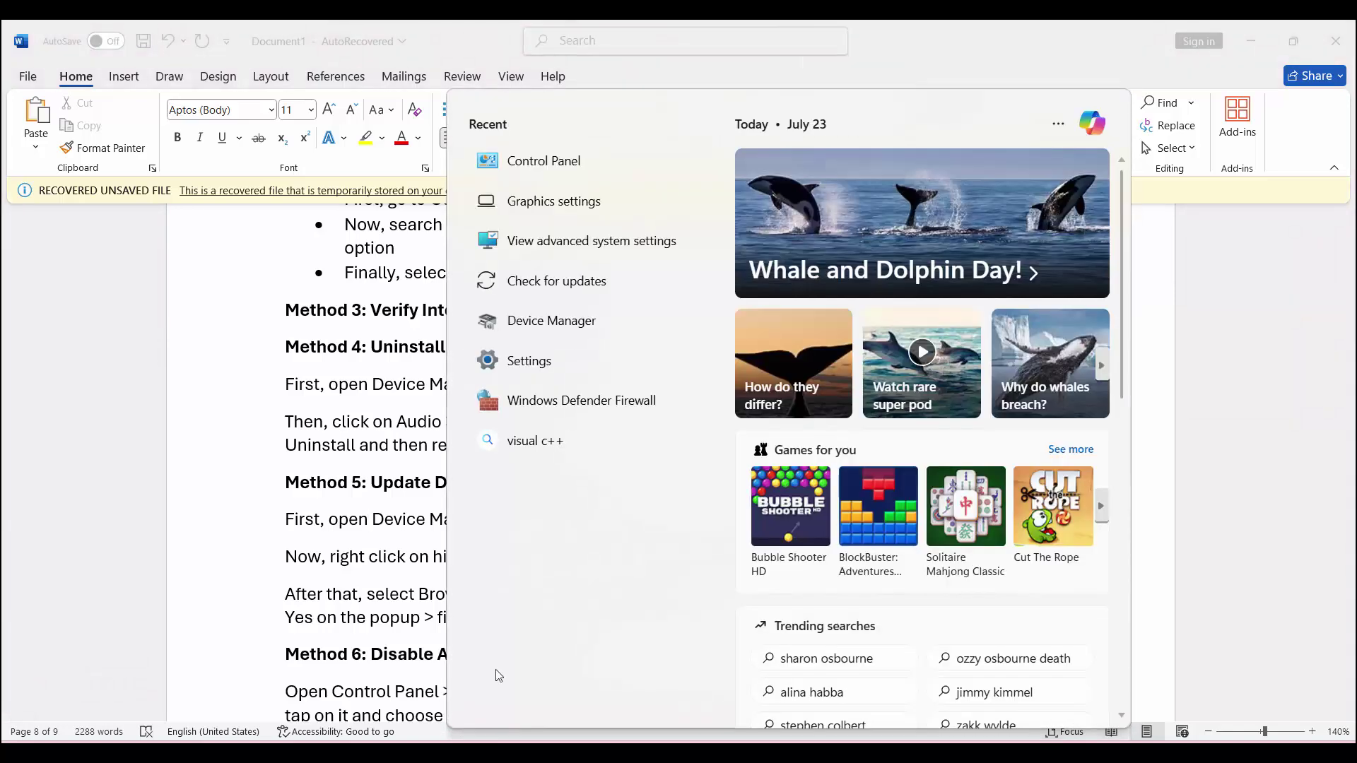
left_click(554, 324)
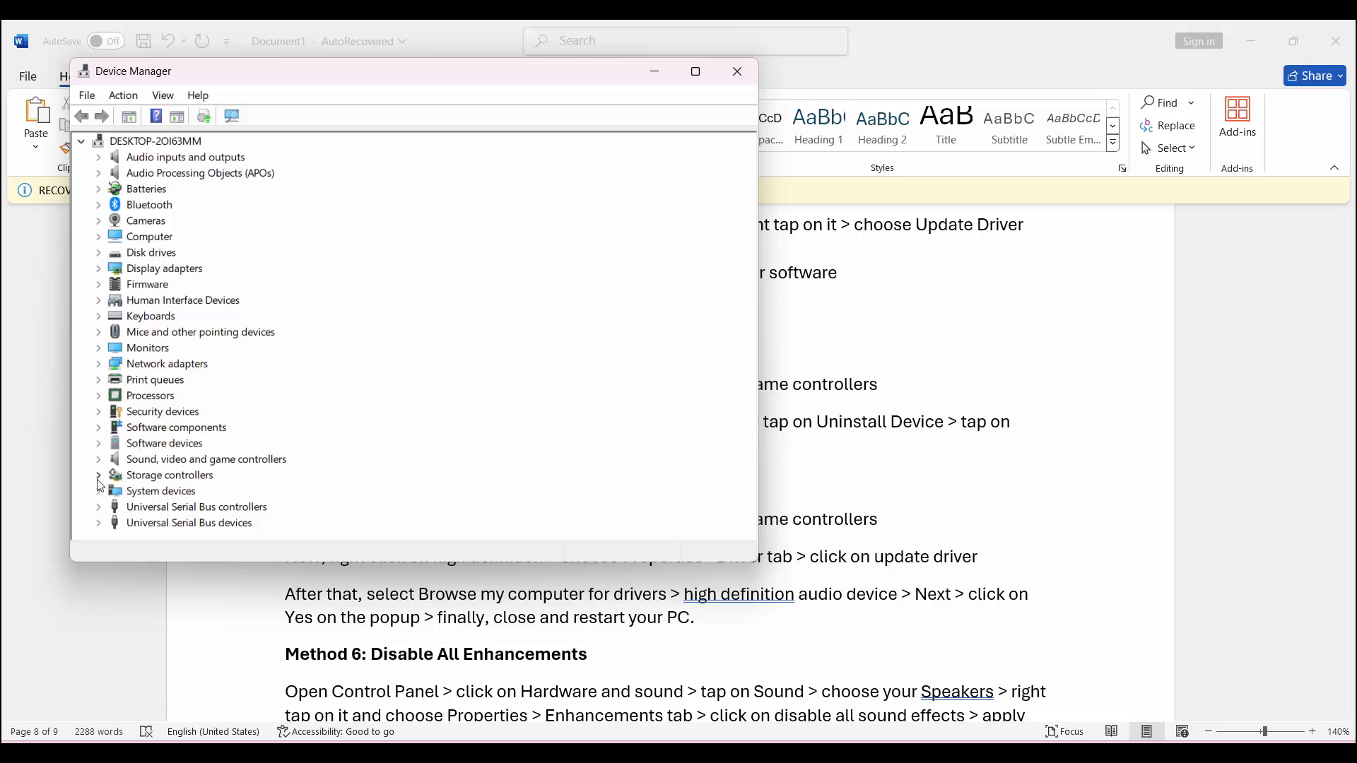
left_click(99, 461)
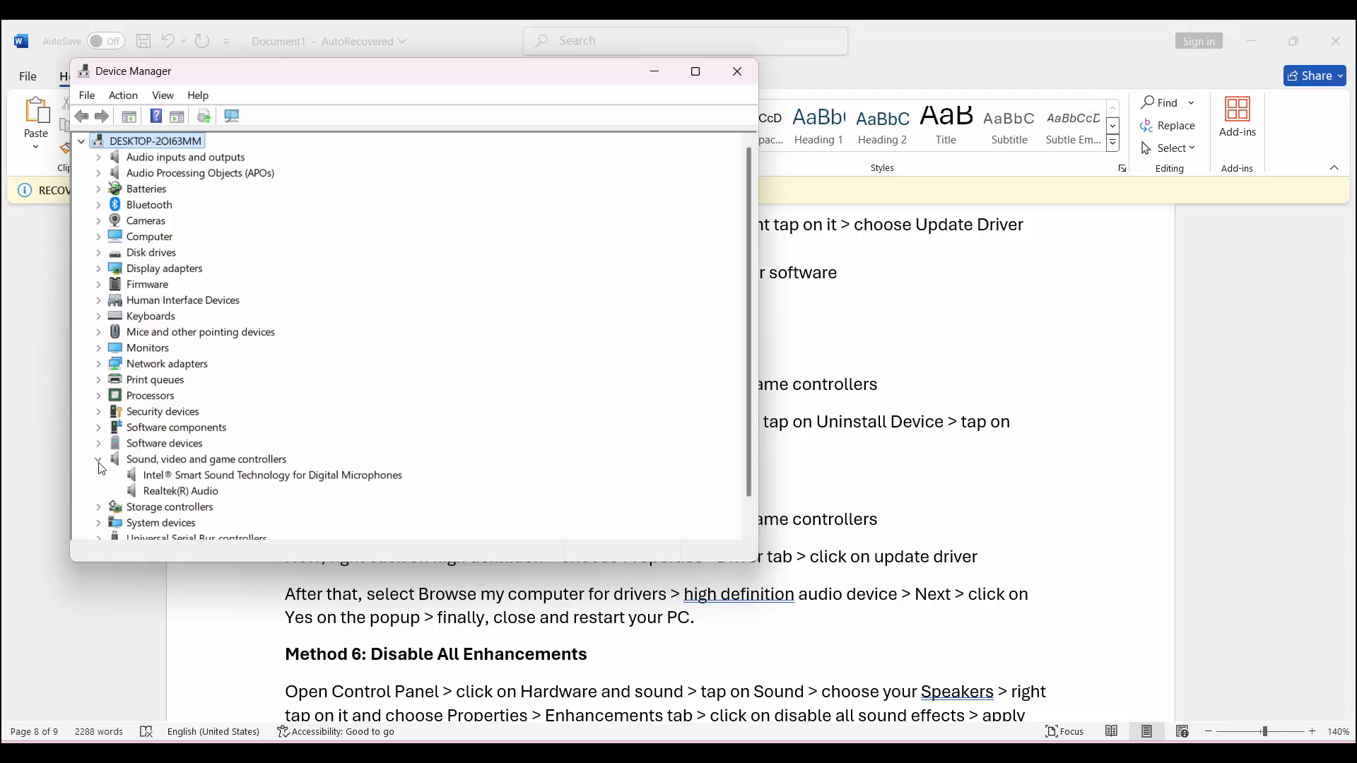
right_click(205, 489)
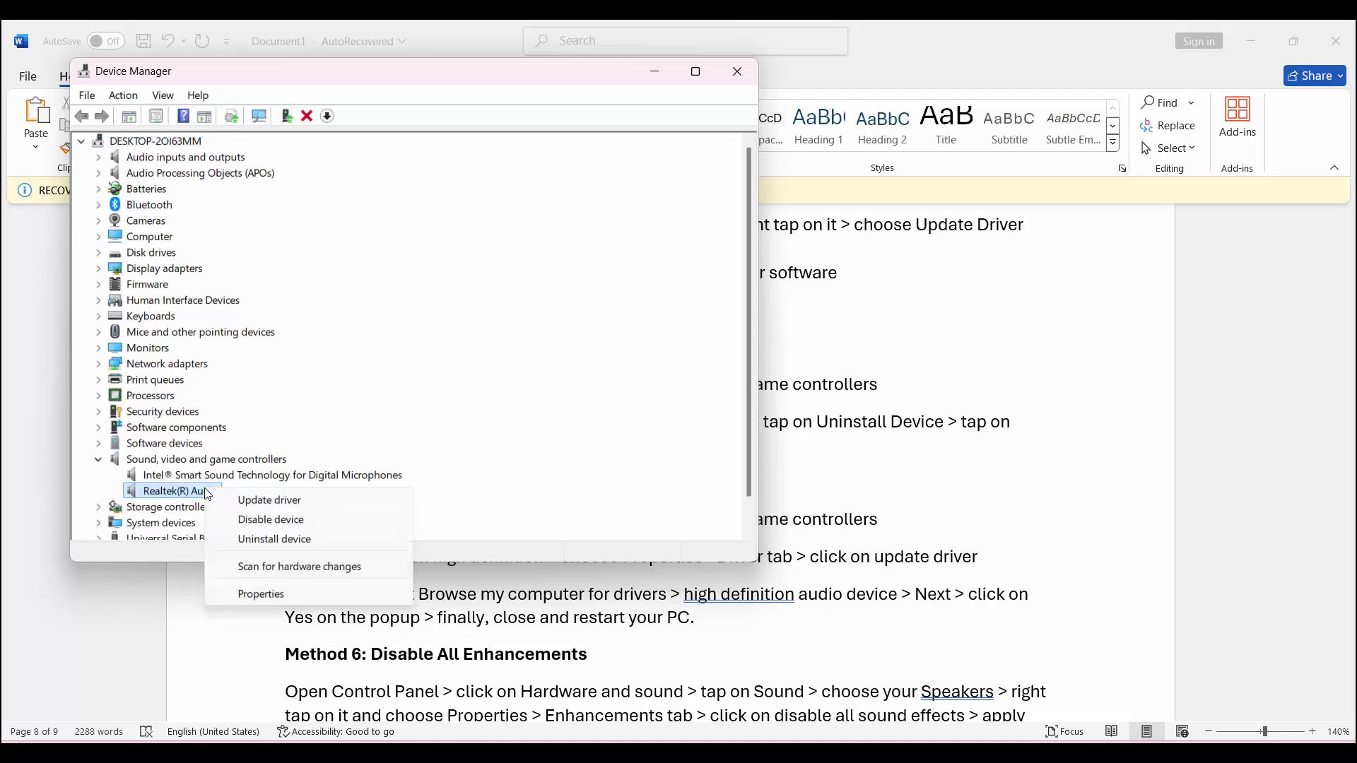
left_click(262, 595)
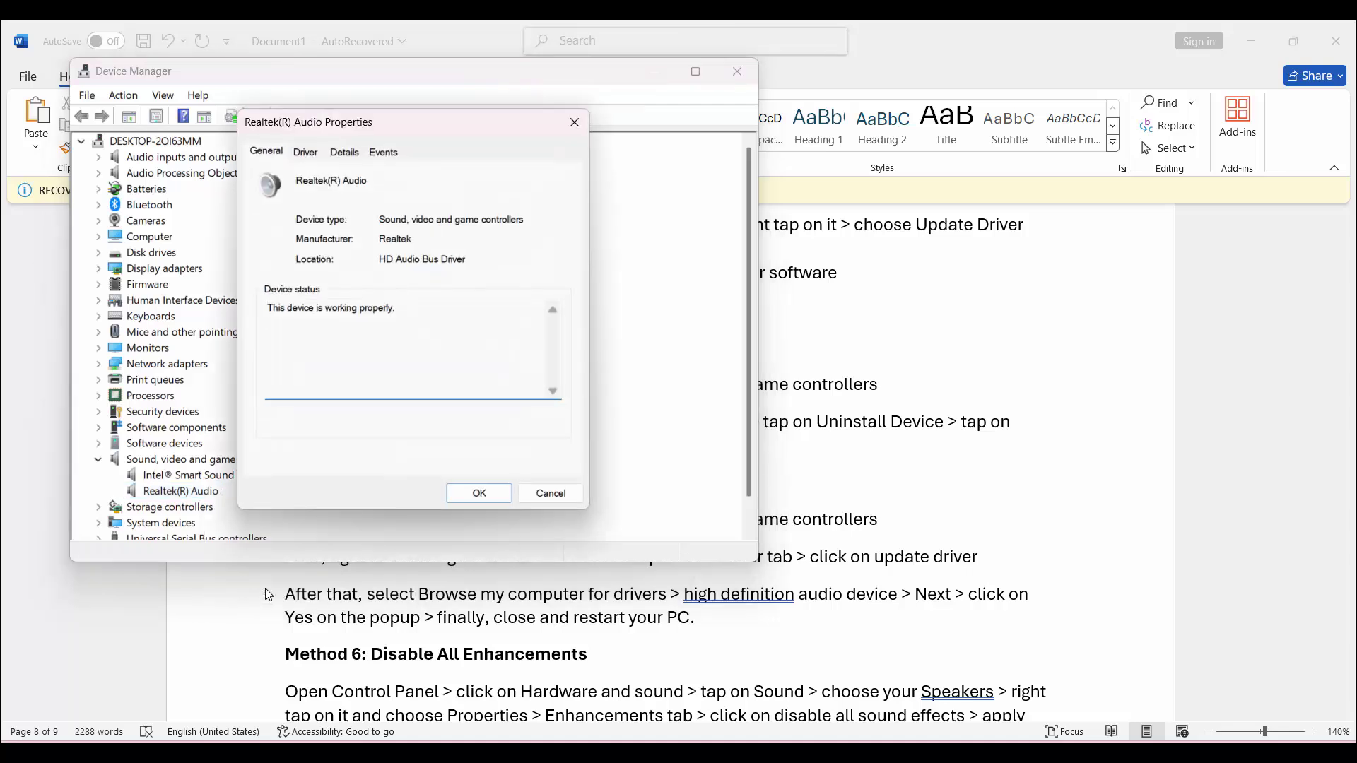
left_click(305, 151)
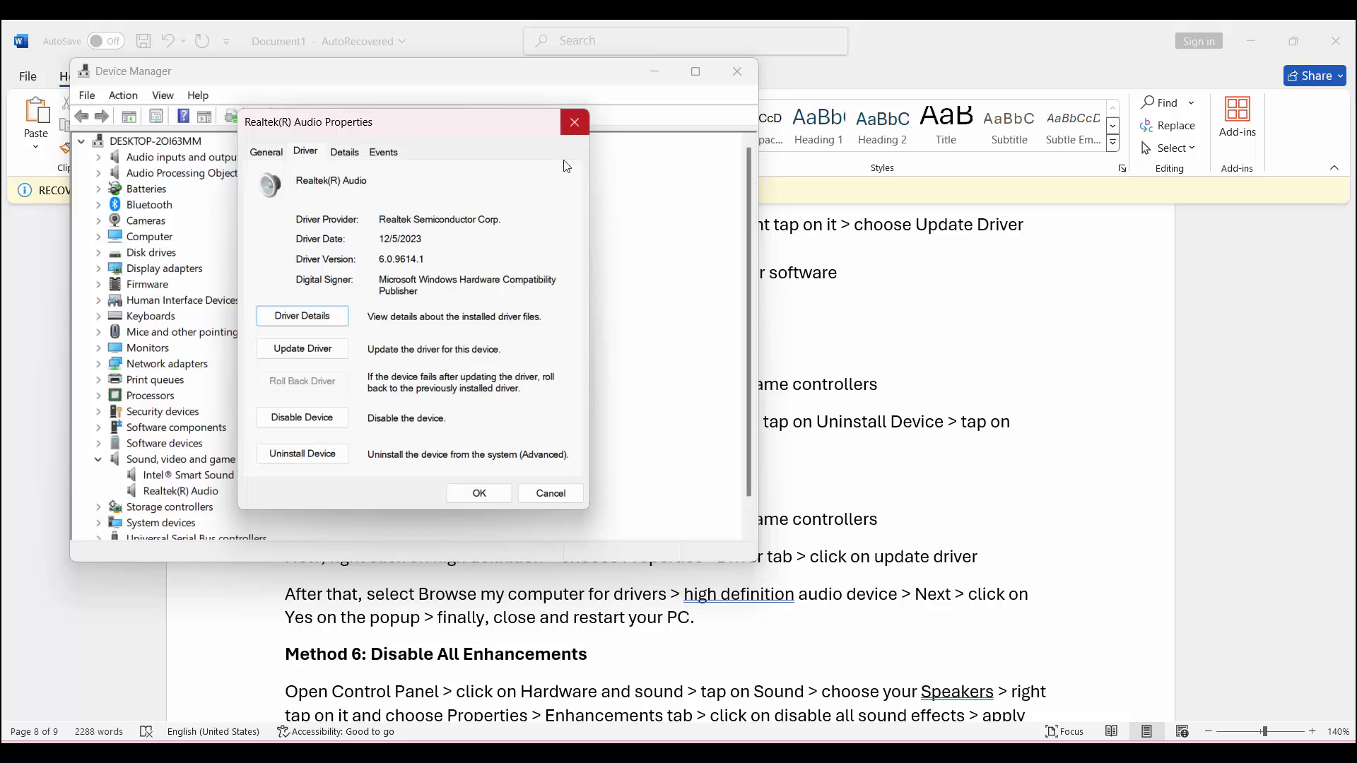
left_click(575, 122)
left_click(737, 71)
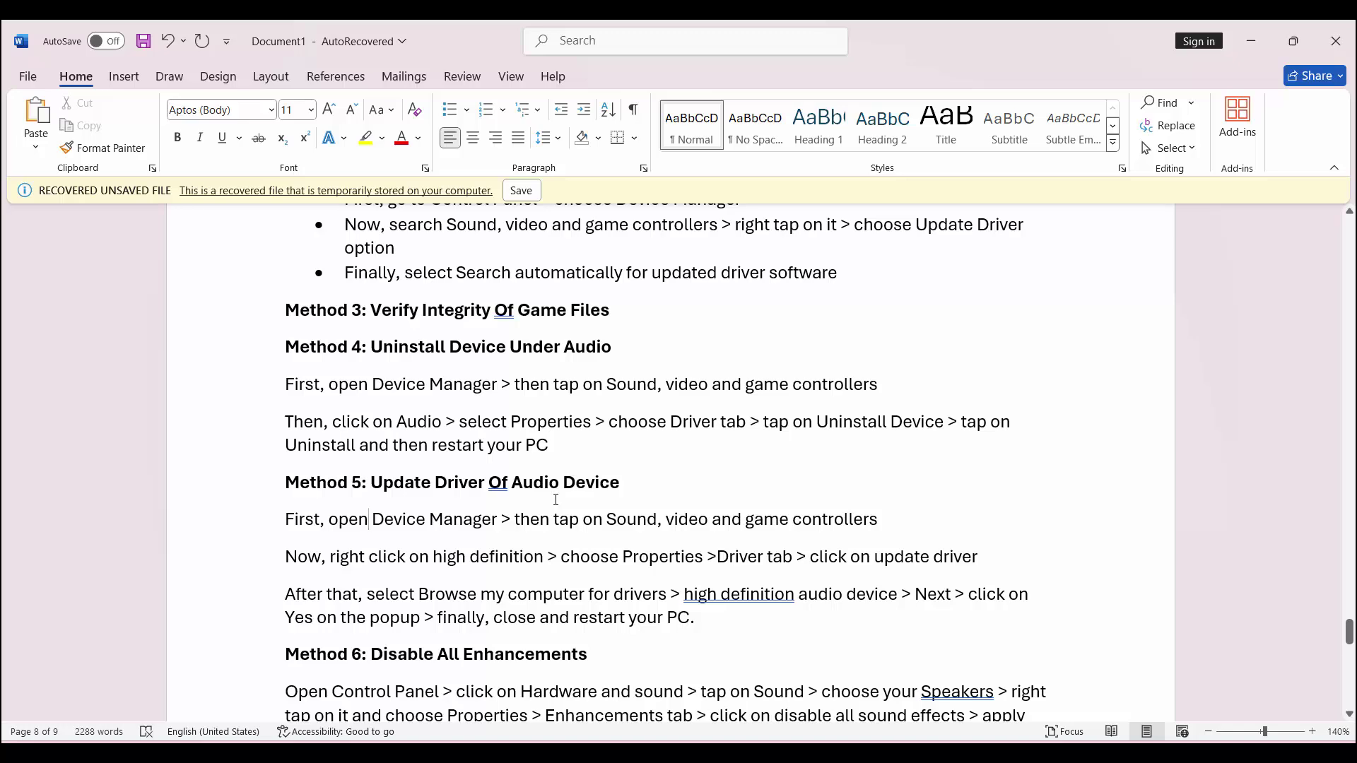
Scroll through Methods 7 and 8, then launch Device Manager from Search's Recent list
scroll(515, 490, "down", 3)
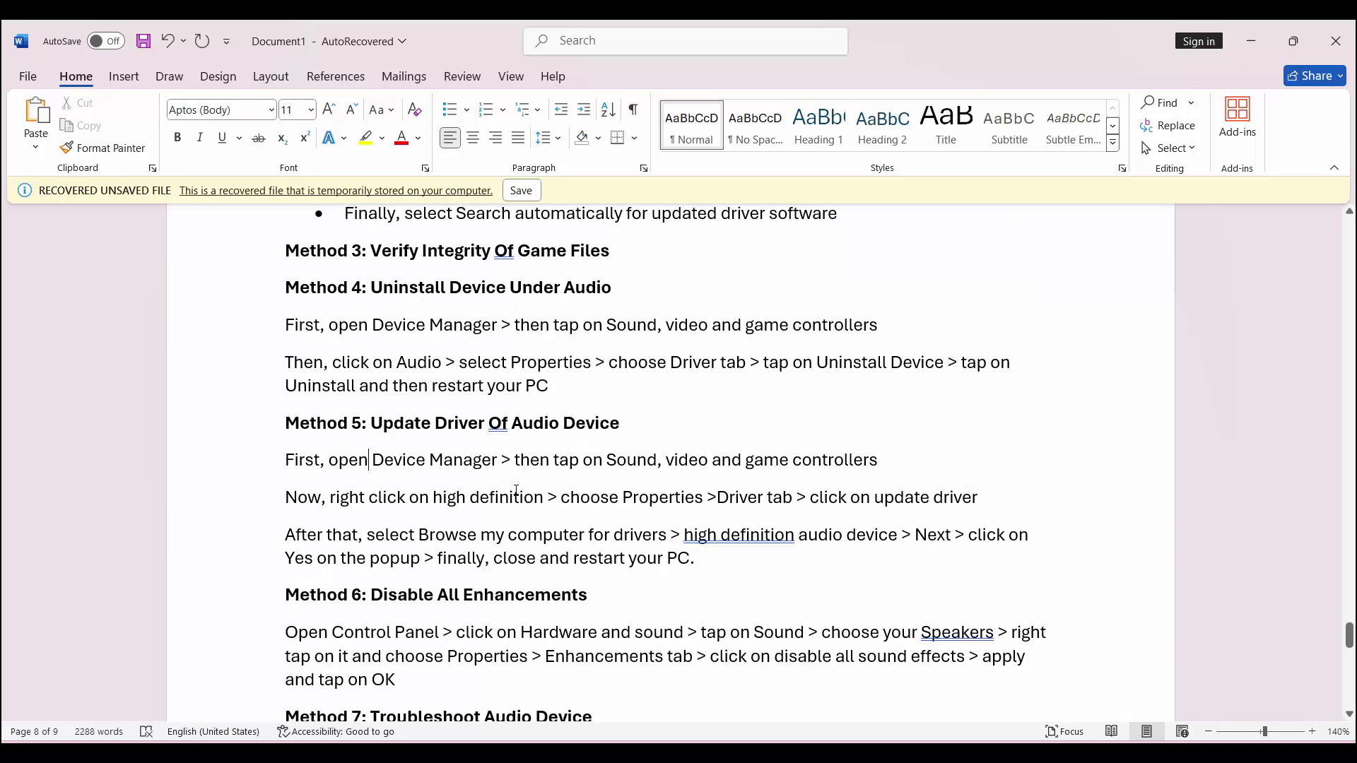
scroll(516, 490, "up", 1)
scroll(516, 490, "down", 1)
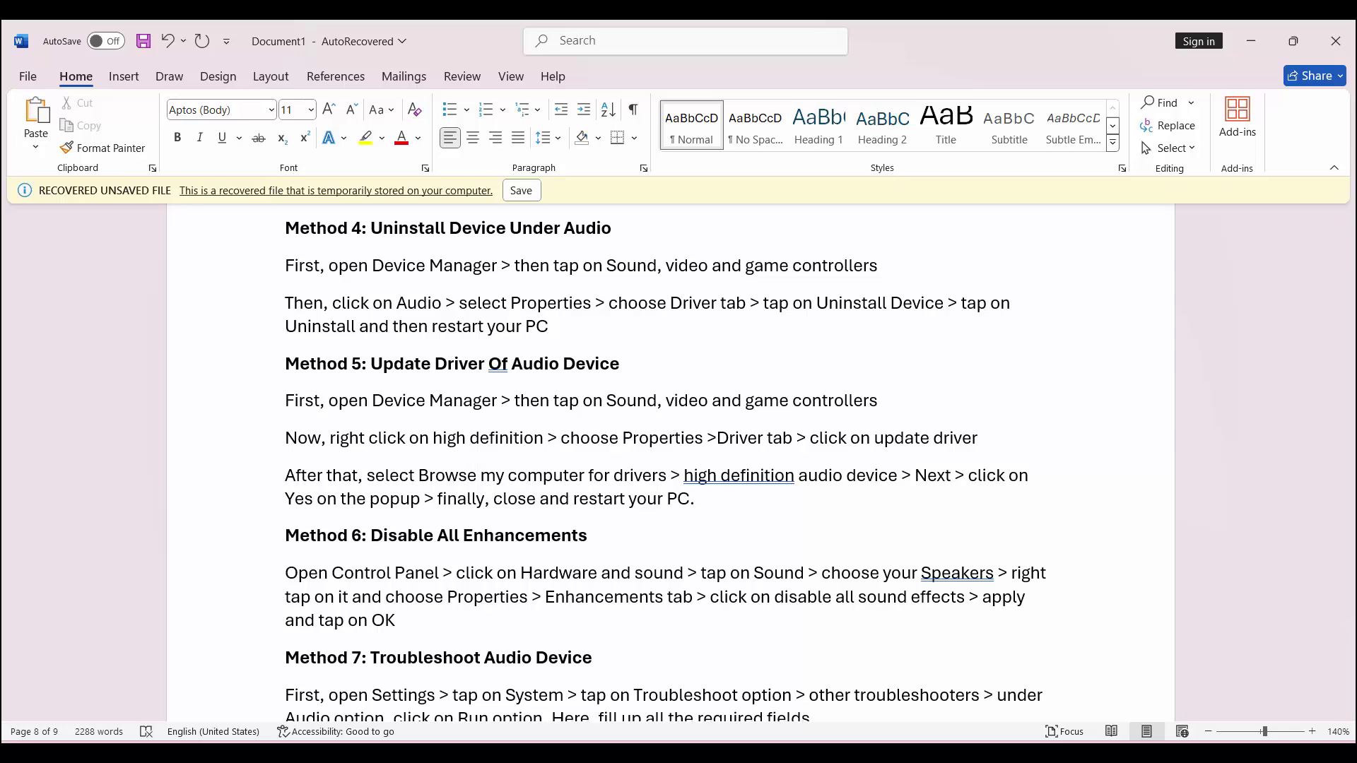
scroll(507, 696, "up", 3)
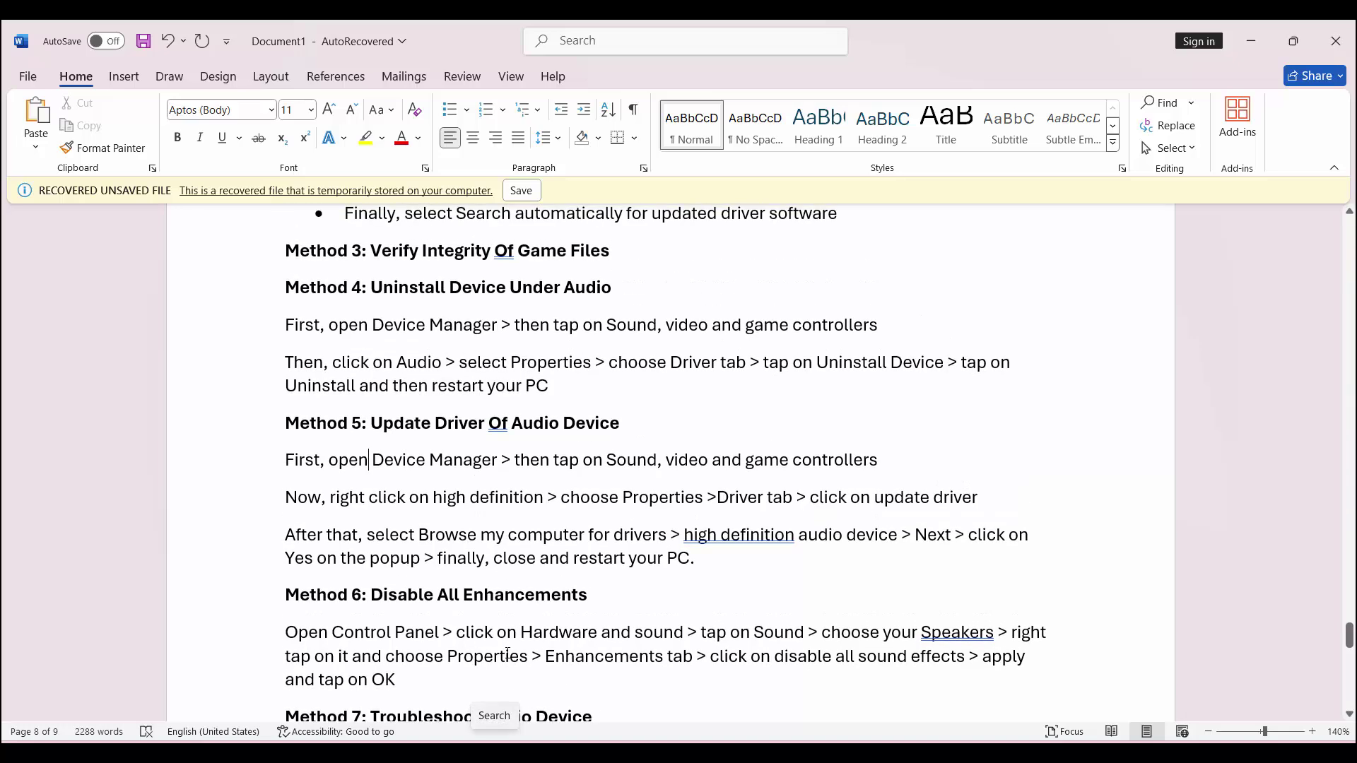
scroll(507, 654, "down", 3)
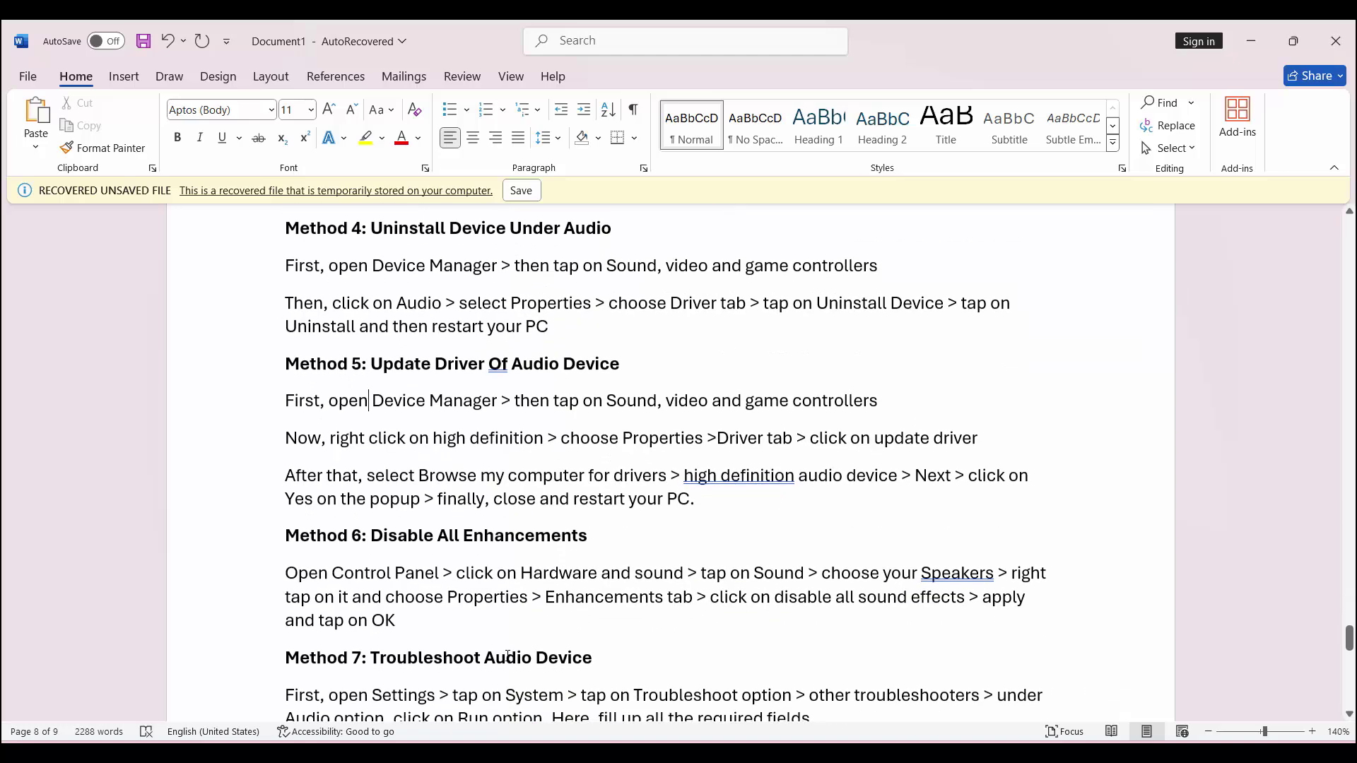
scroll(508, 654, "down", 2)
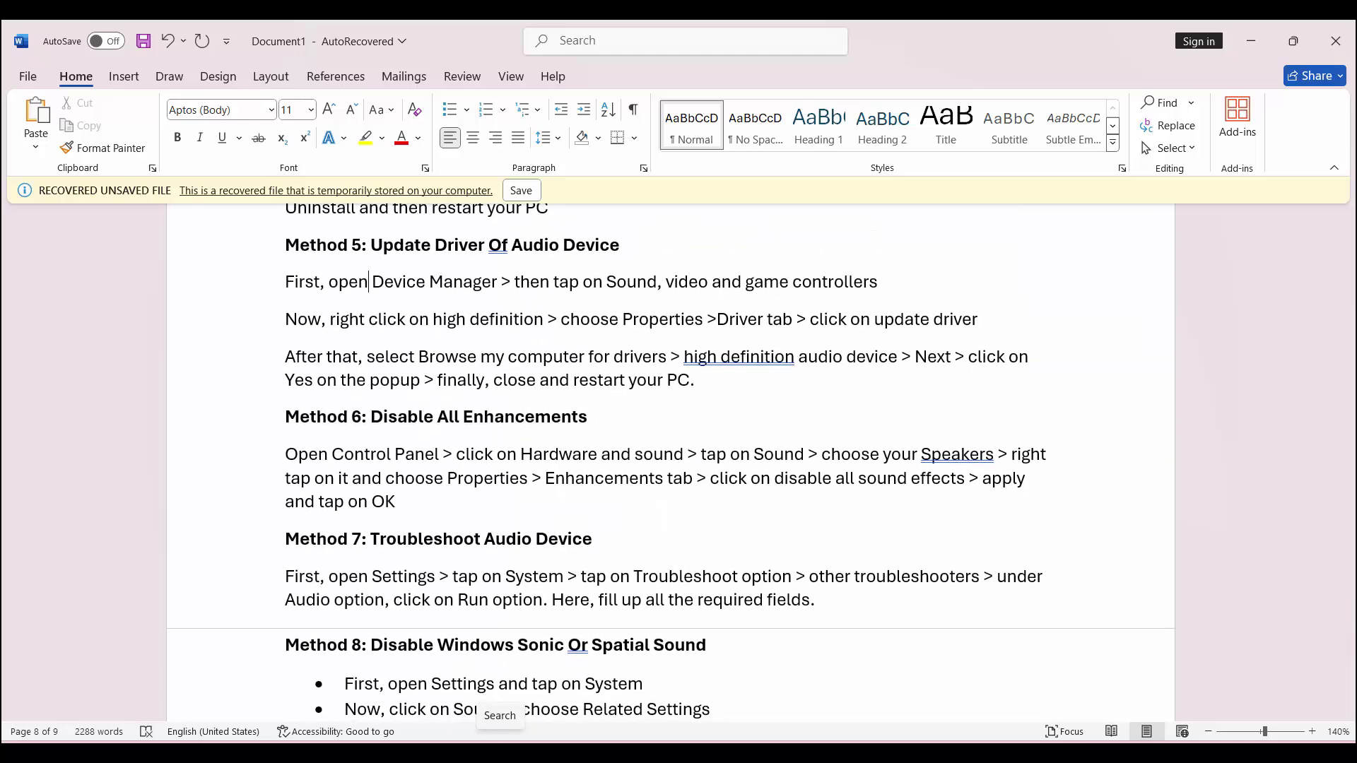
left_click(503, 749)
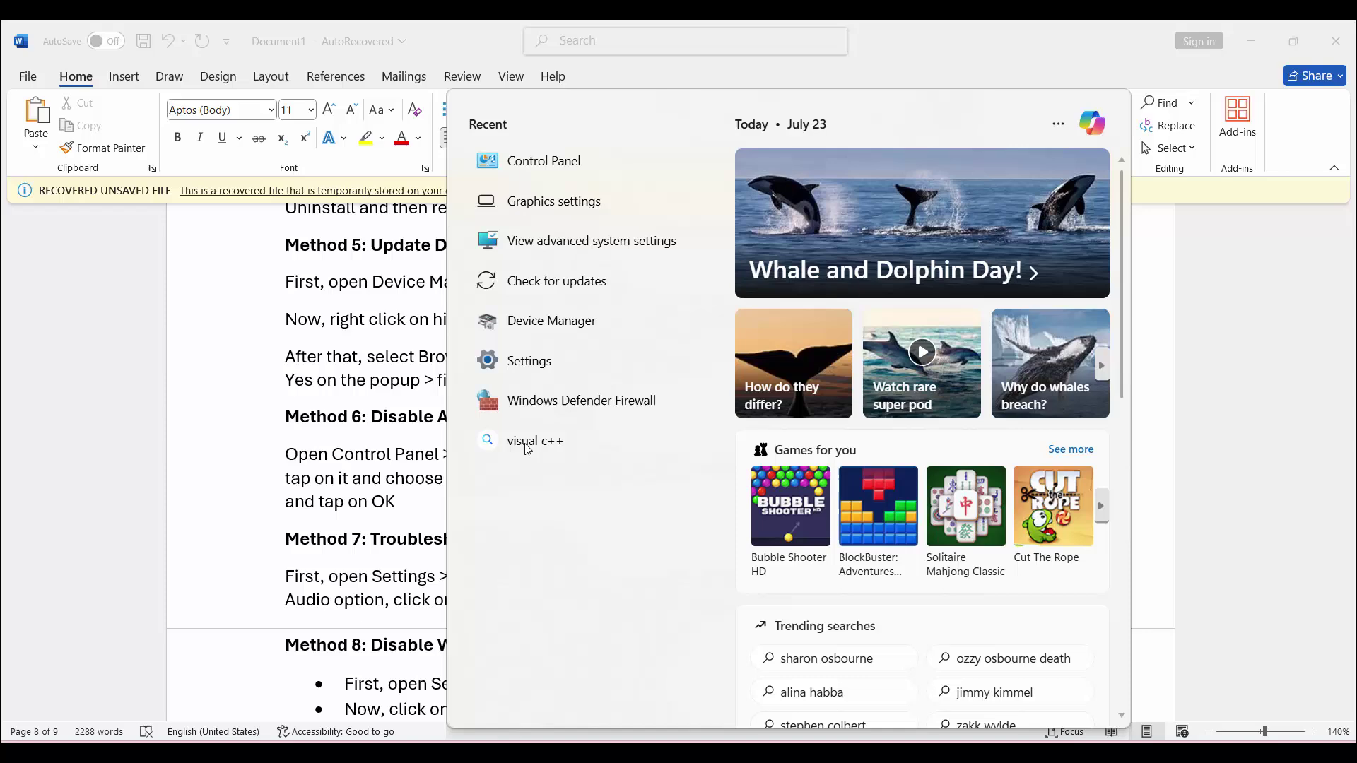
left_click(550, 323)
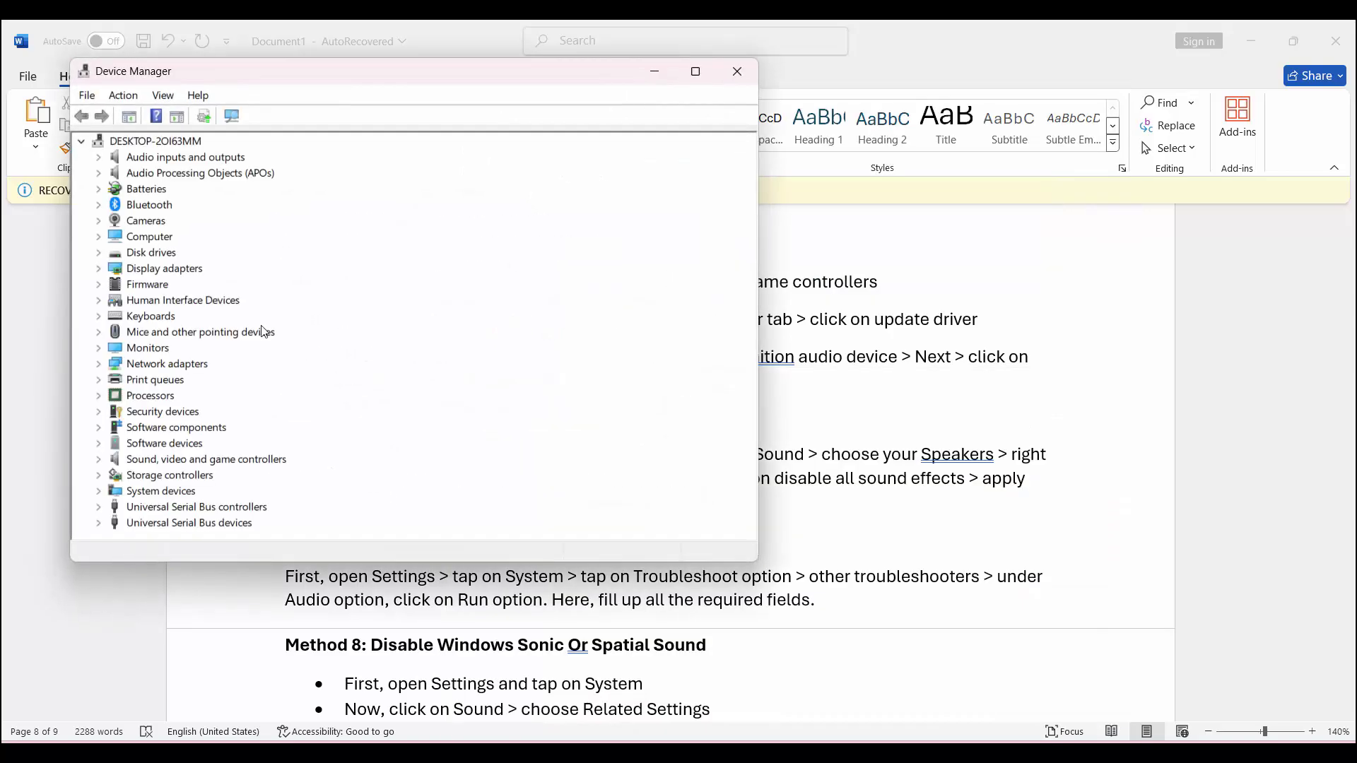
View the Realtek(R) Audio driver tab under Sound, video and game controllers, then close Device Manager
left_click(98, 459)
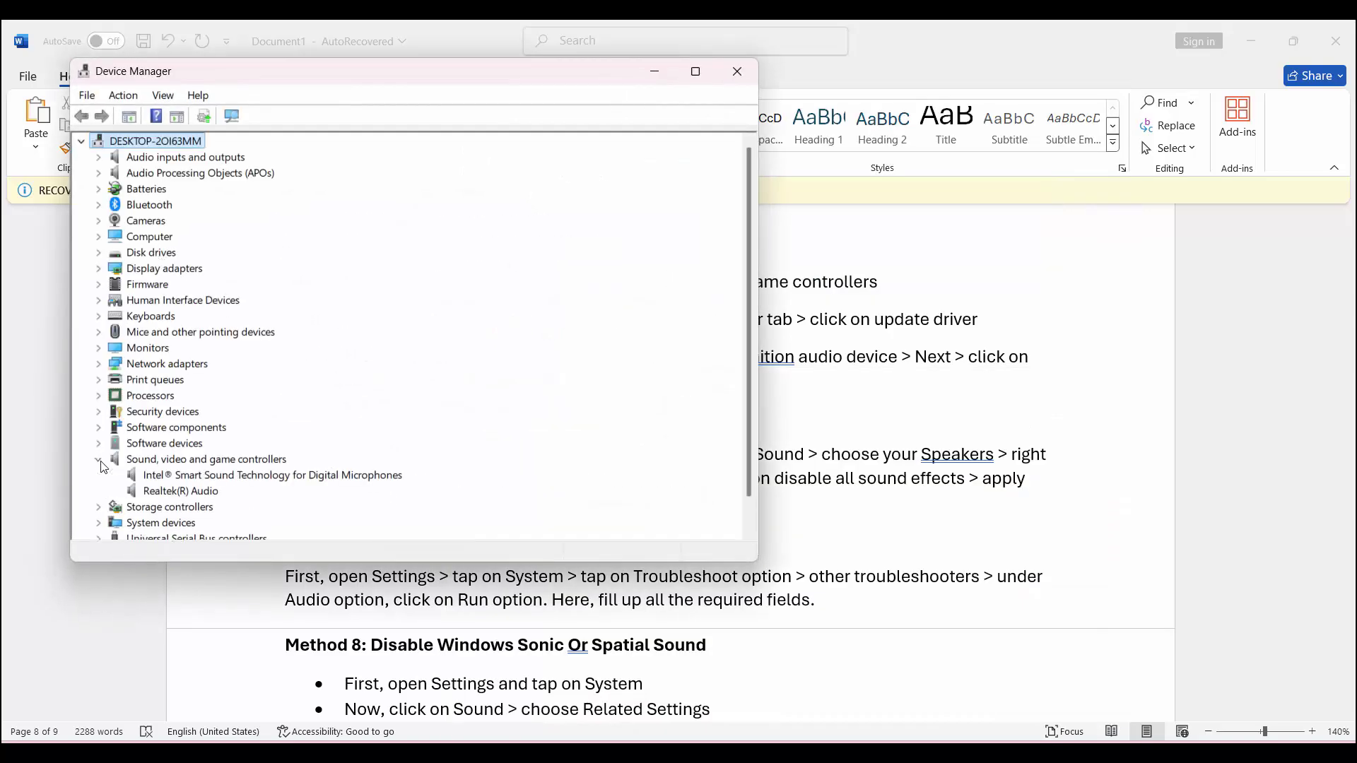
right_click(207, 496)
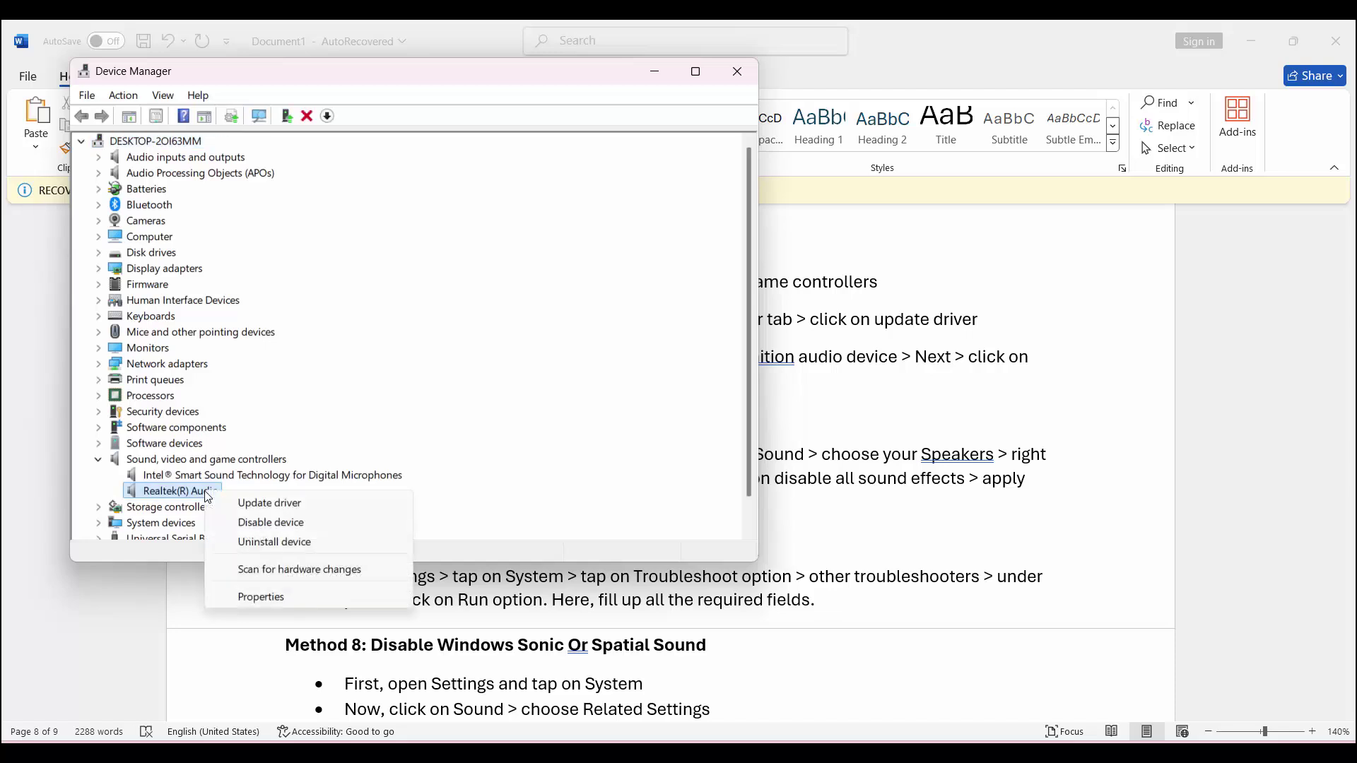
left_click(269, 596)
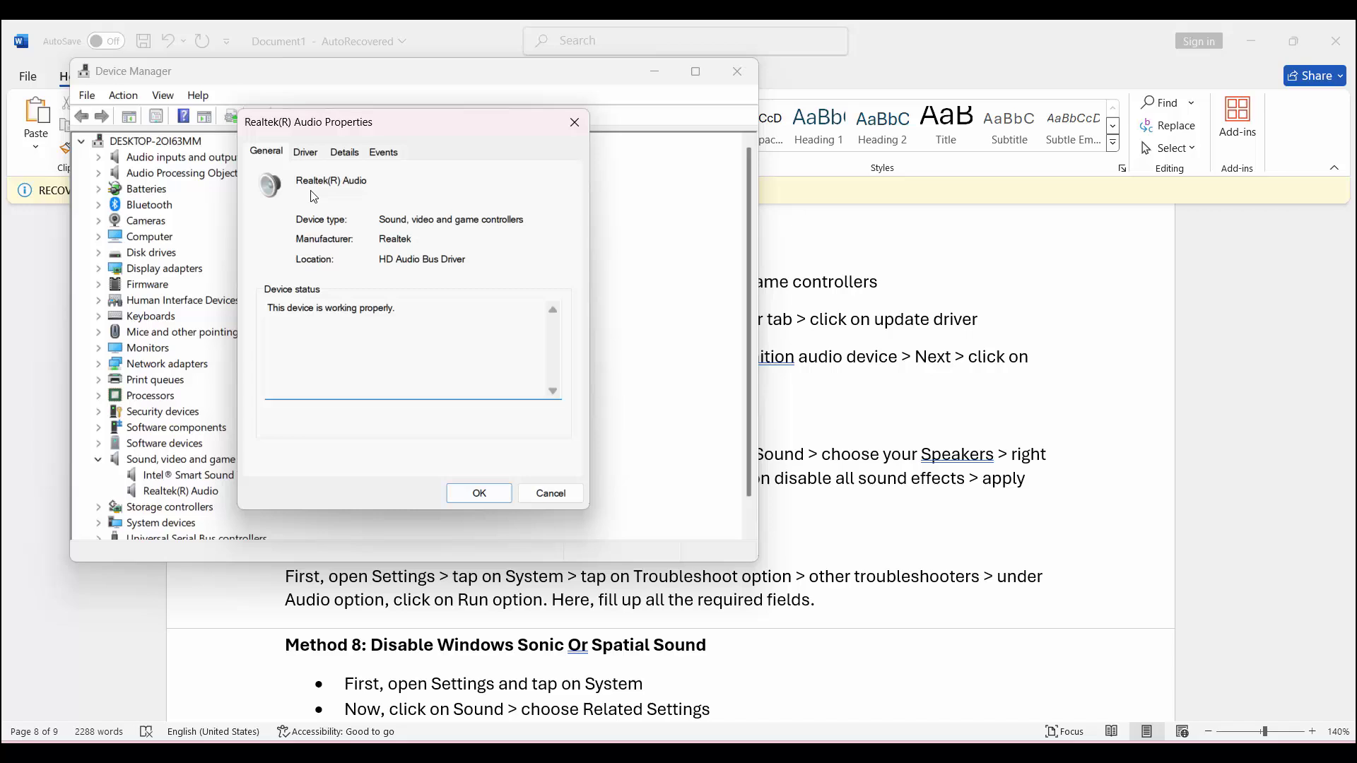
left_click(306, 152)
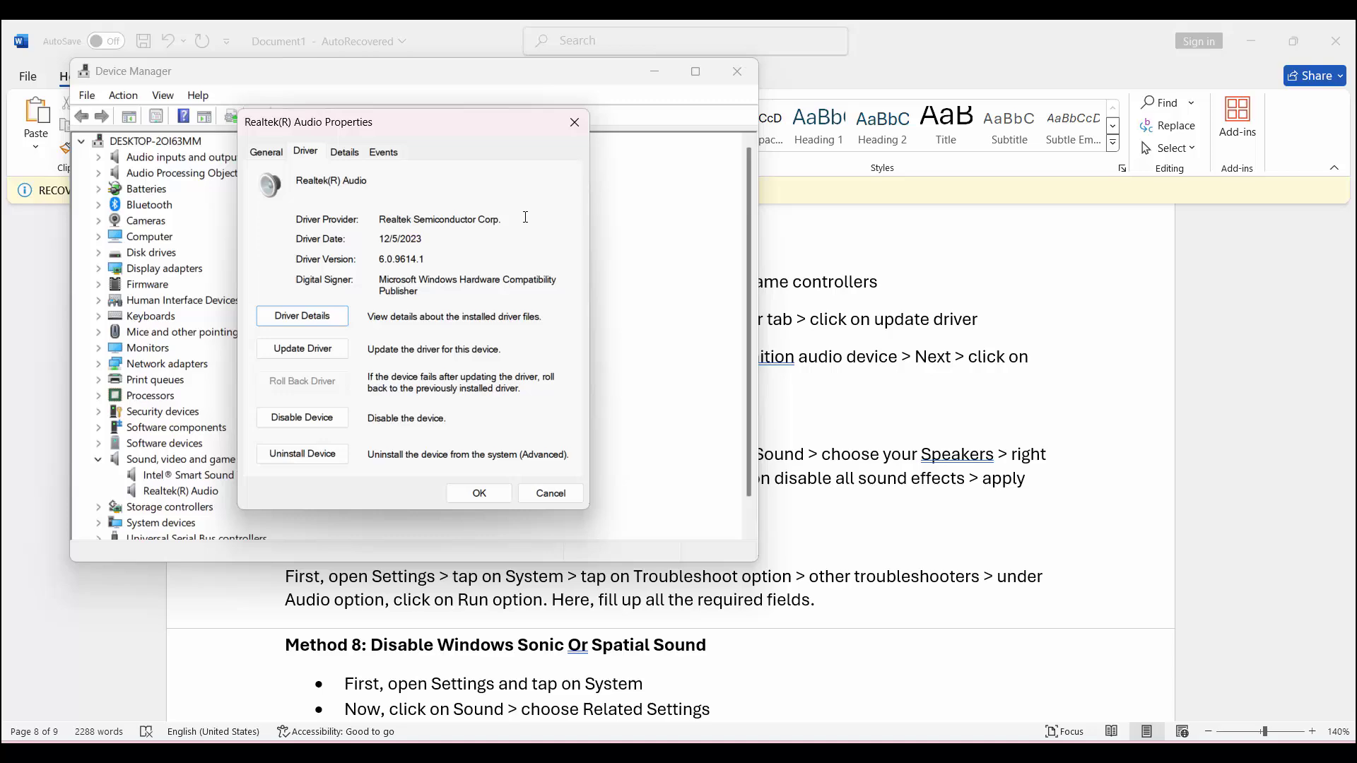
left_click(575, 123)
left_click(737, 71)
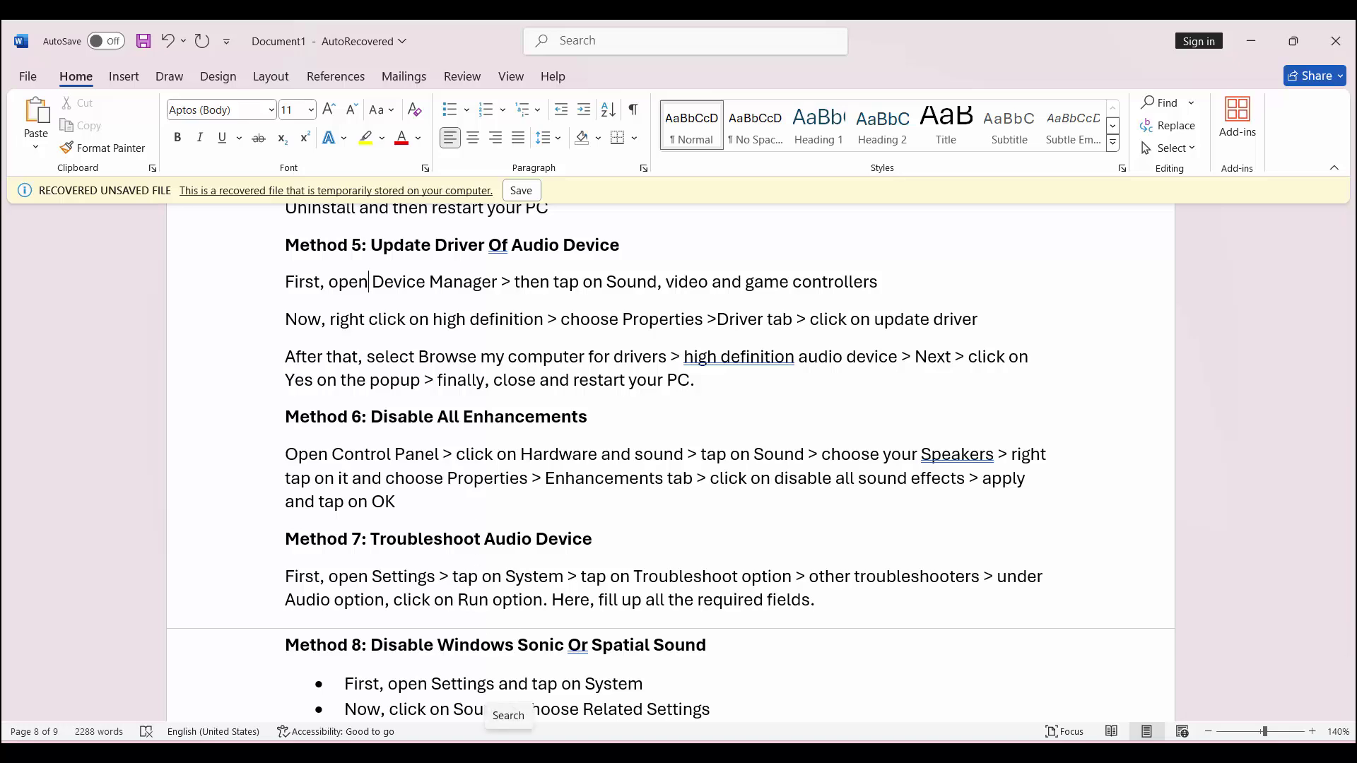
Reopen Control Panel's Hardware and Sound category from Search
left_click(508, 752)
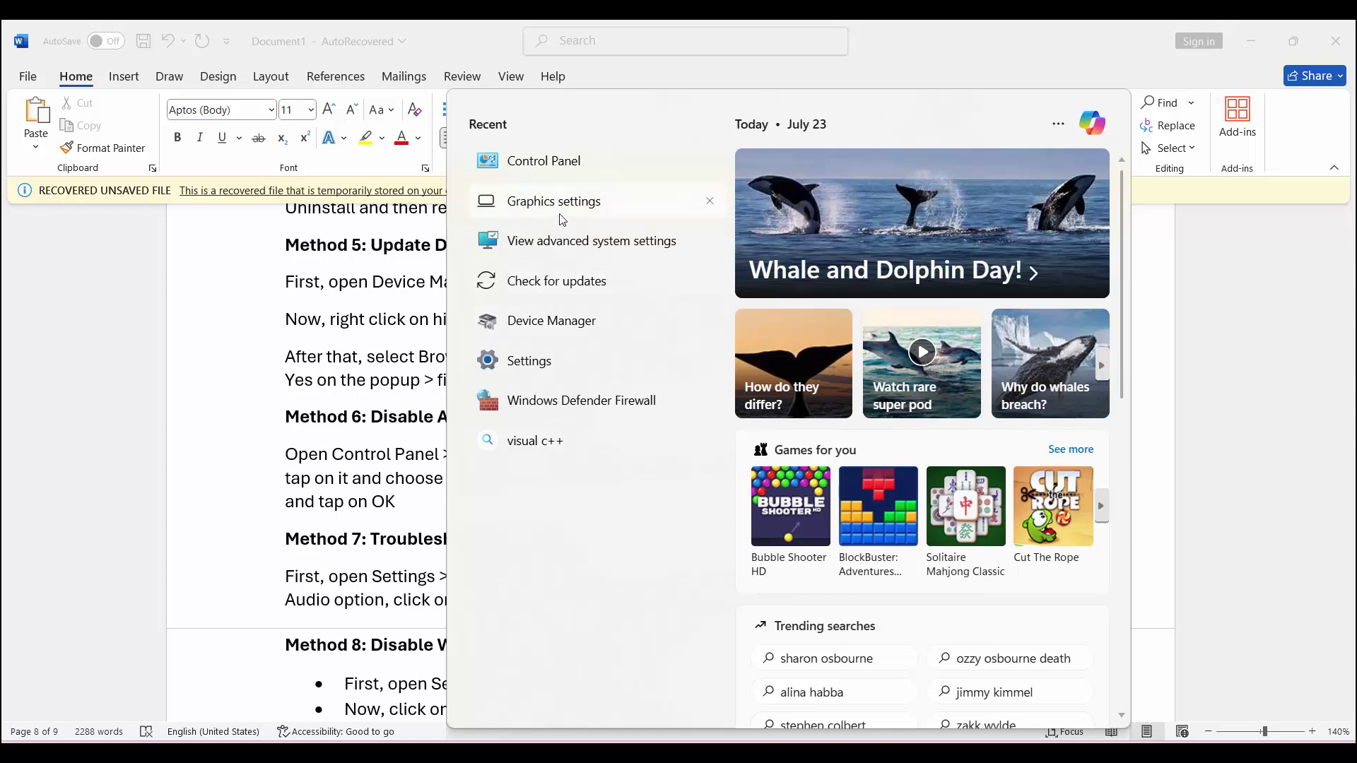
key("Escape")
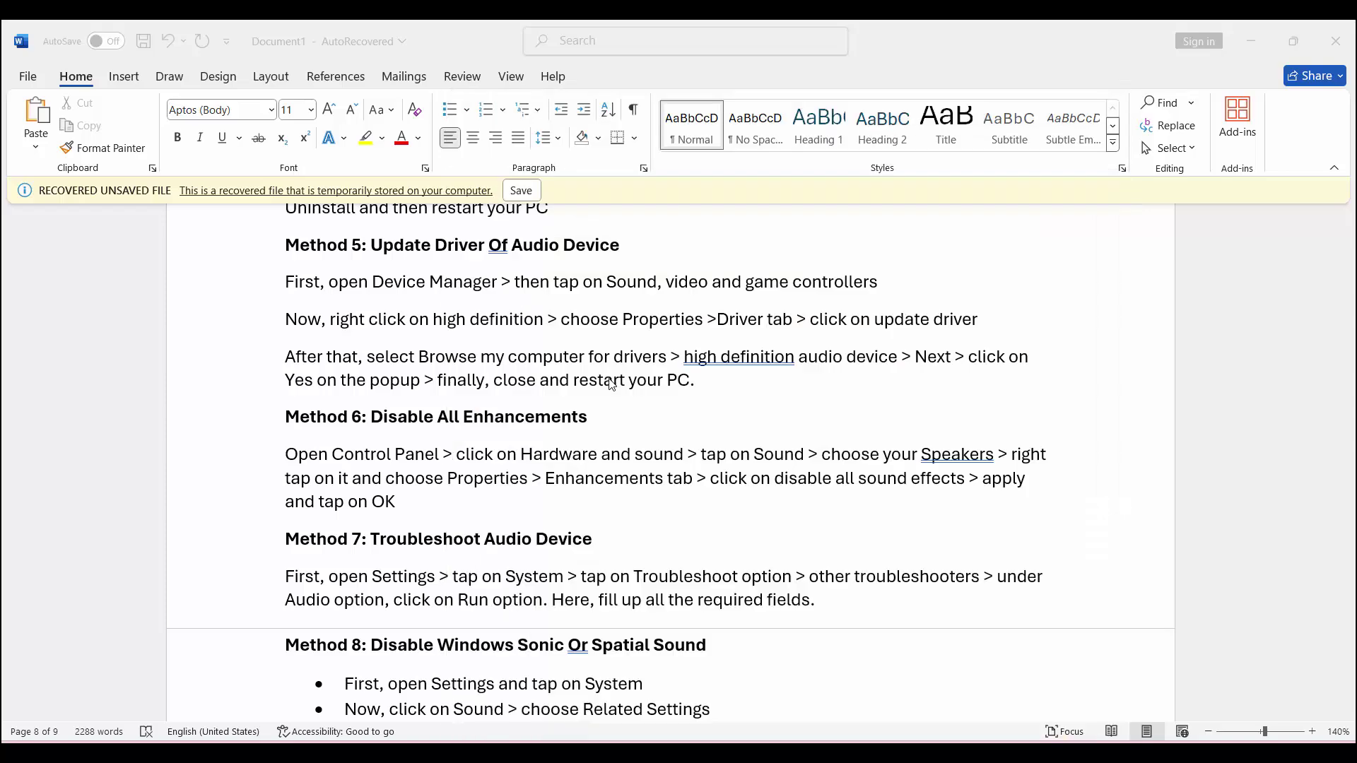
left_click(601, 486)
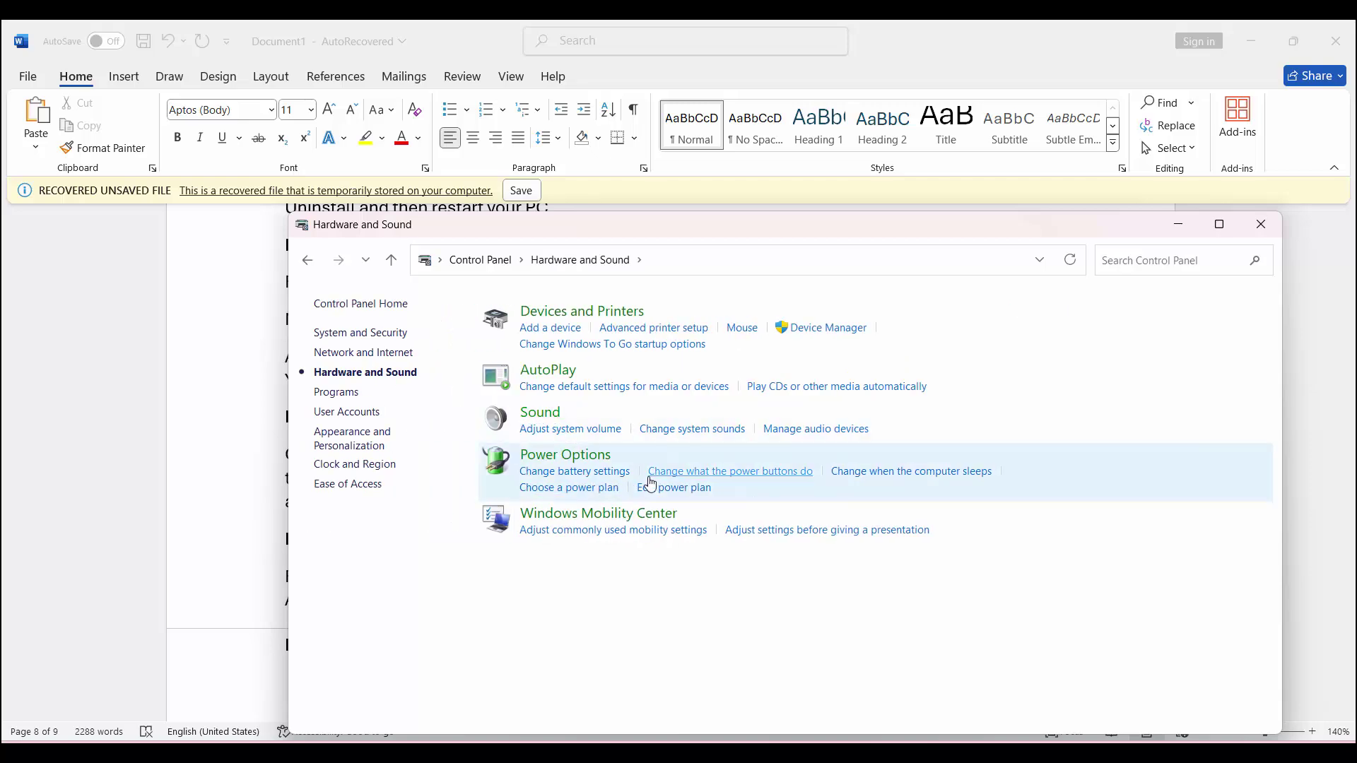
Browse the Speakers' Advanced, Spatial sound and Levels tabs, then close Speakers Properties
left_click(196, 213)
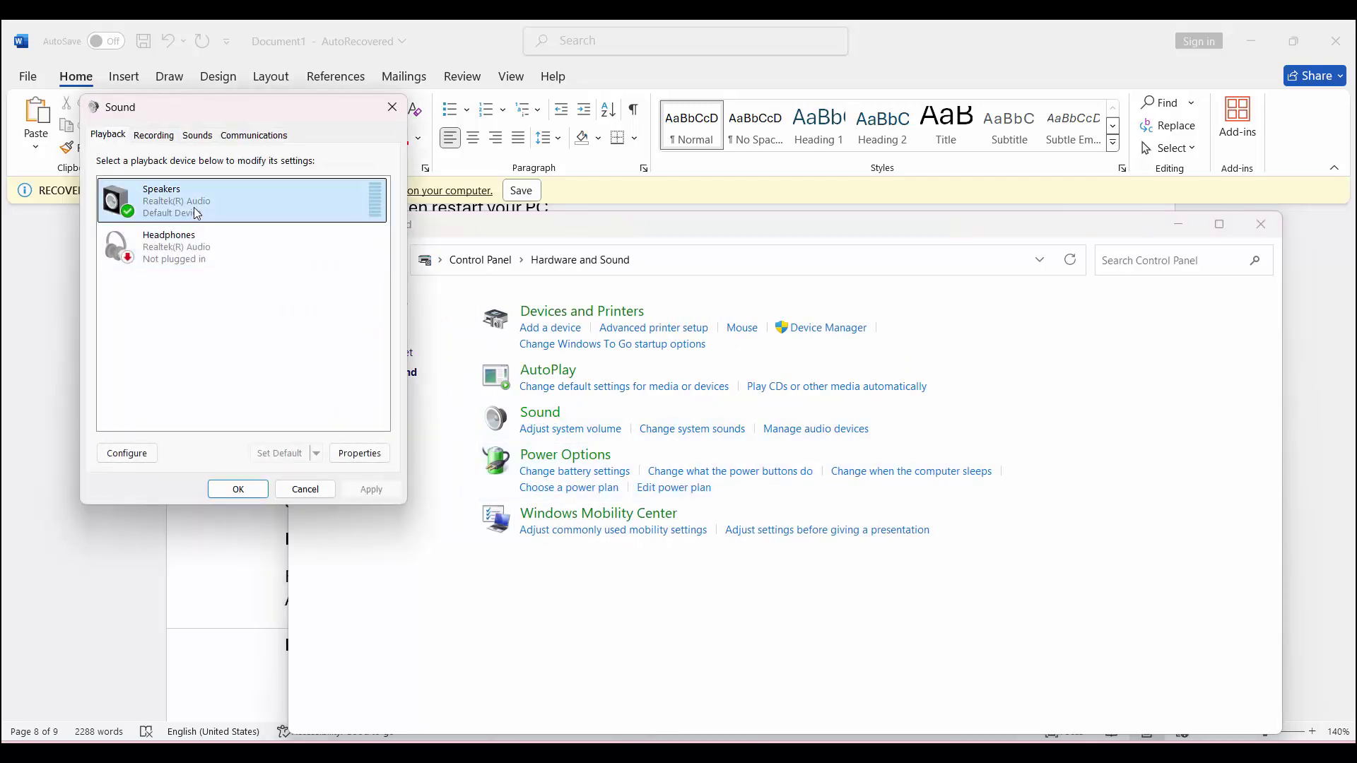
right_click(192, 205)
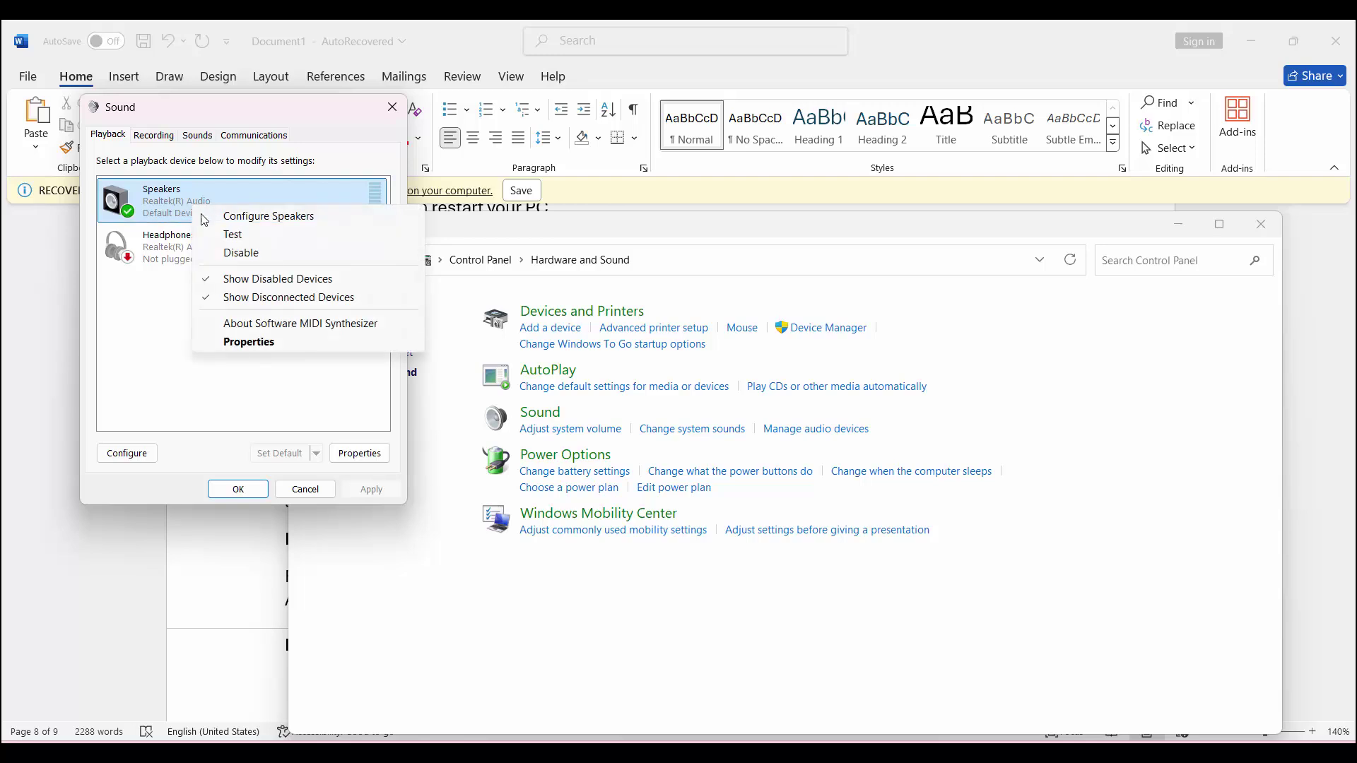
left_click(251, 341)
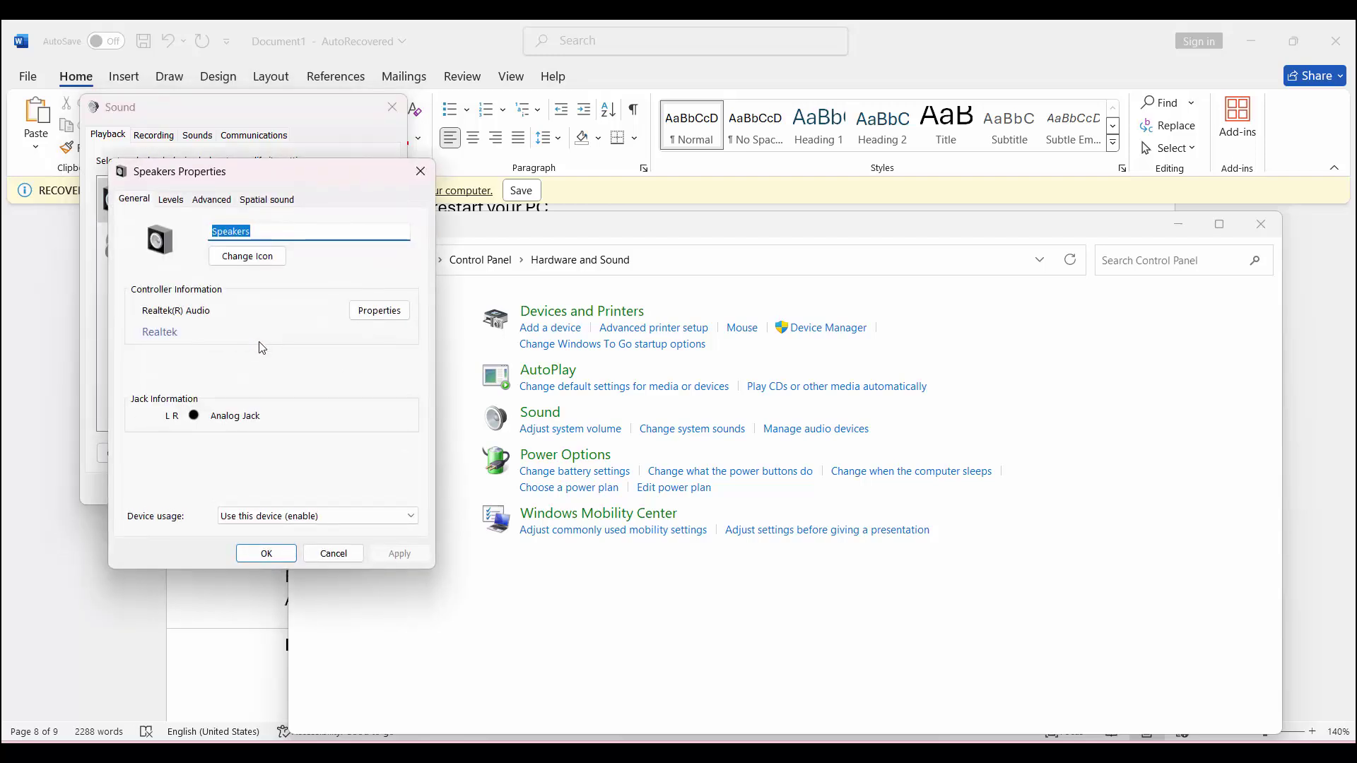
left_click(212, 200)
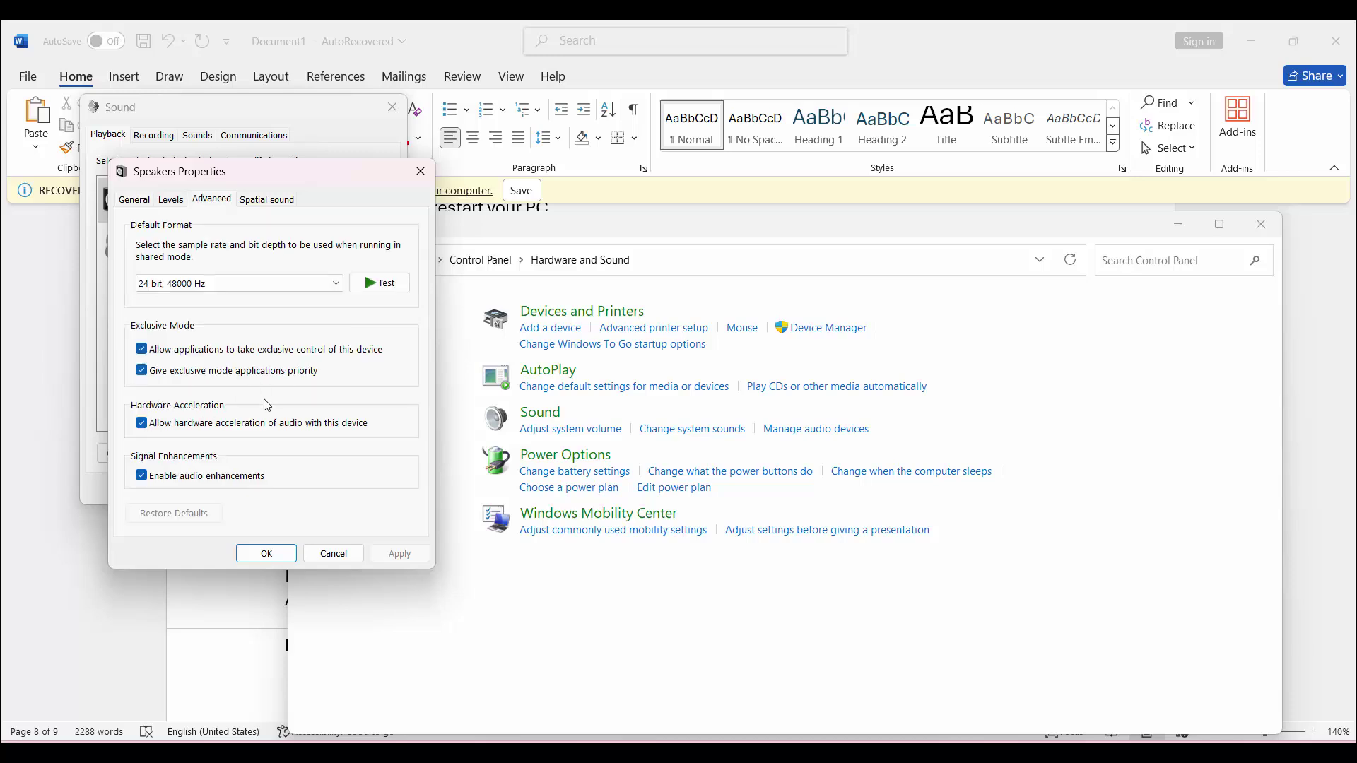
left_click(267, 201)
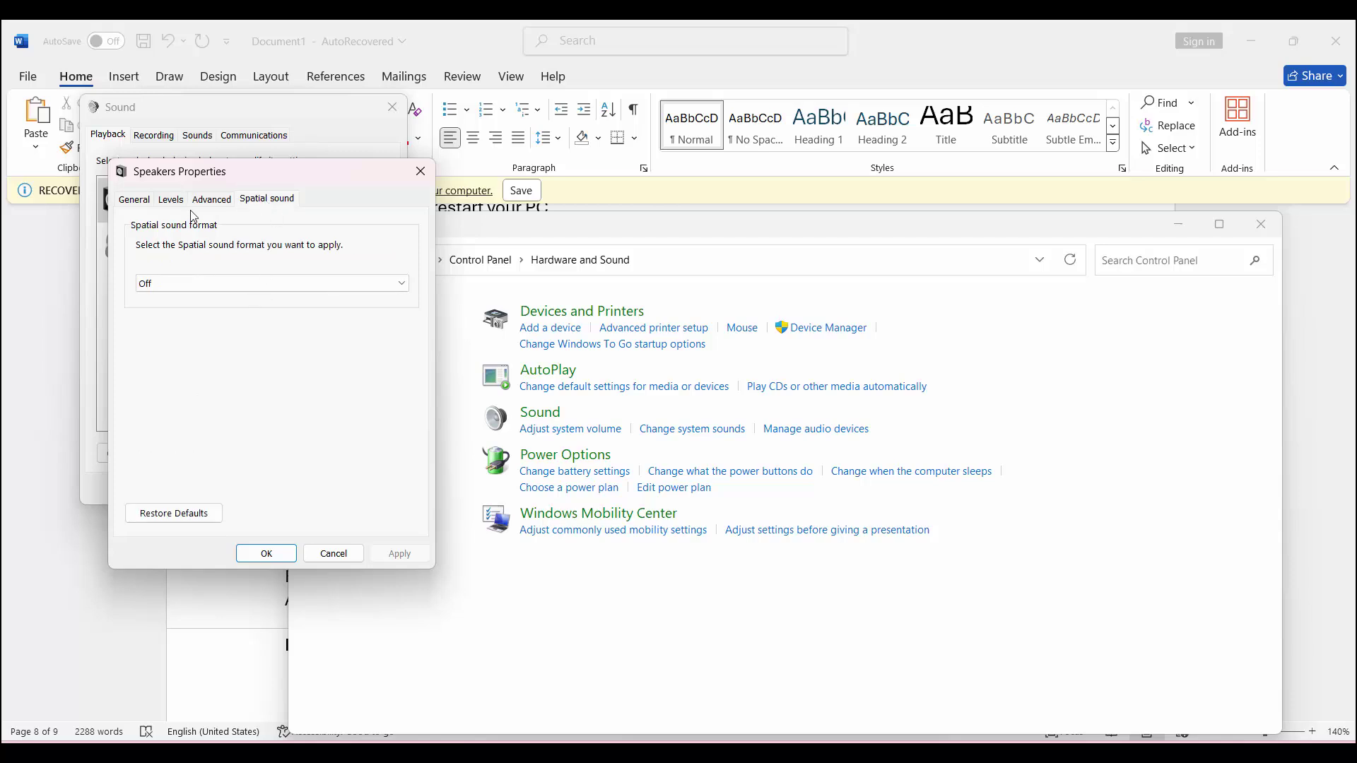
left_click(174, 202)
left_click(211, 201)
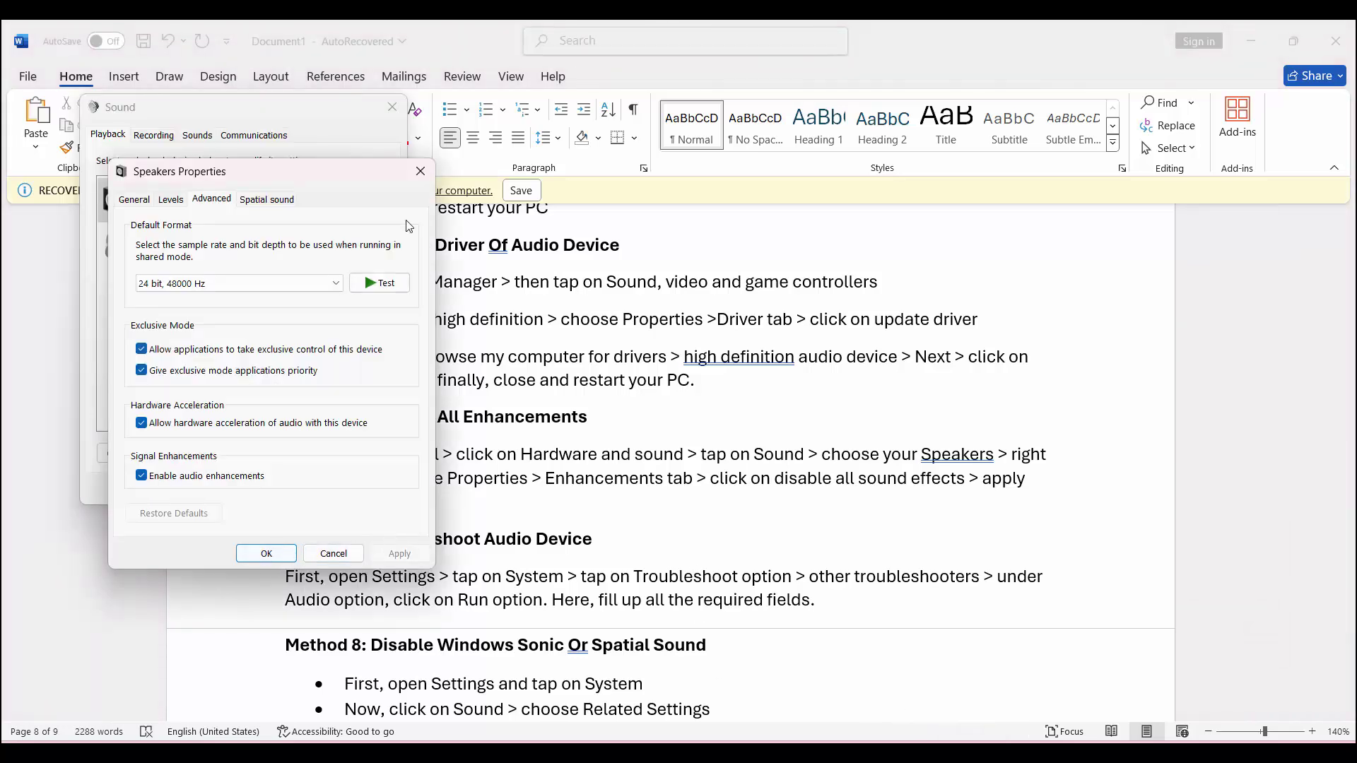
left_click(416, 177)
Close the Sound dialog, scroll the guide to Methods 6–8, and bring up Search
left_click(391, 108)
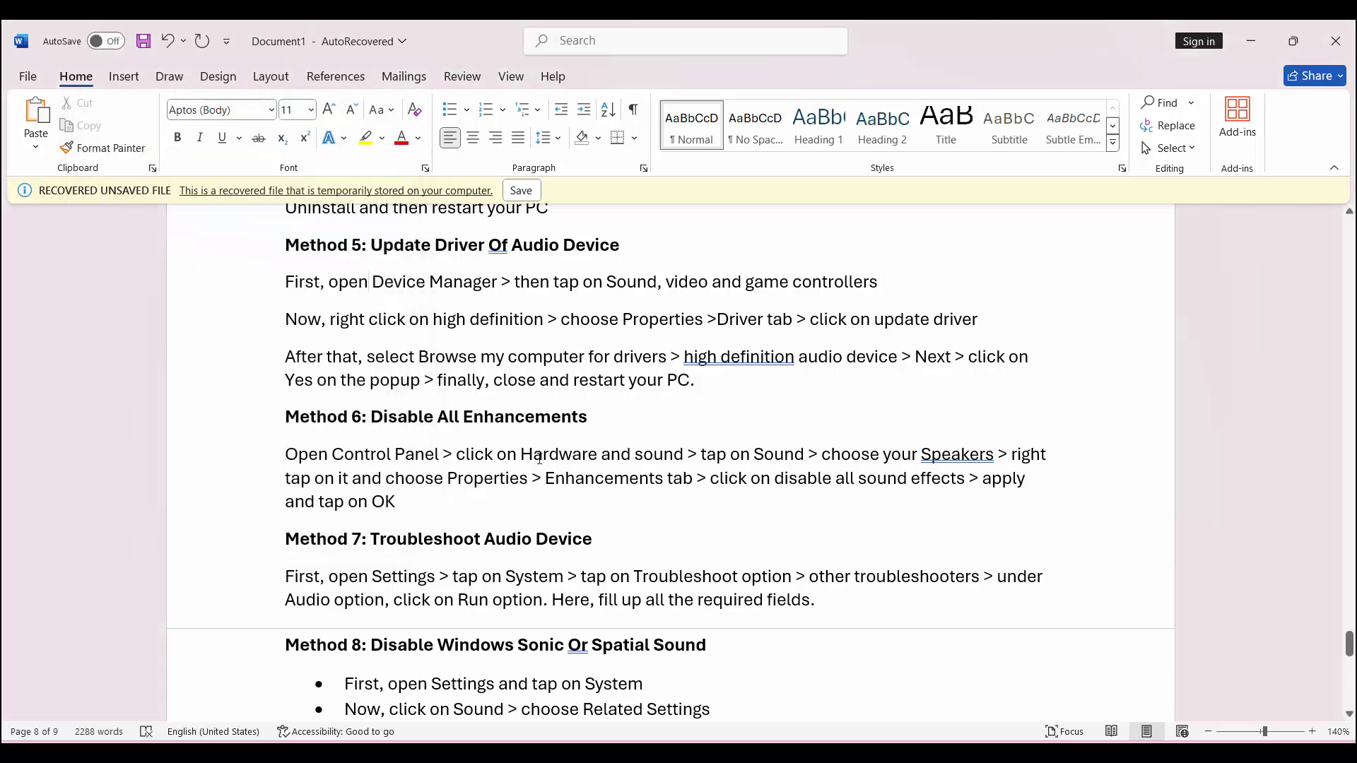
scroll(471, 535, "down", 3)
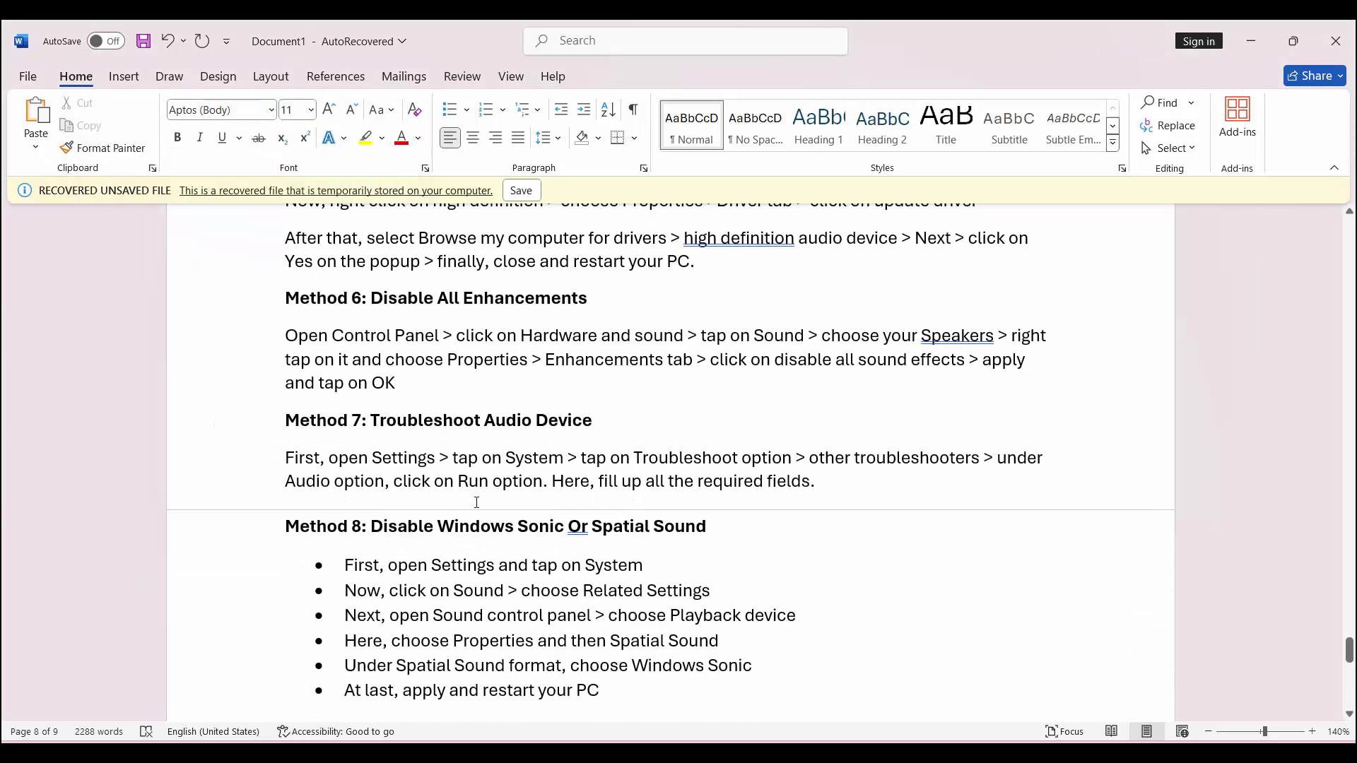
scroll(474, 502, "down", 1)
scroll(475, 504, "up", 1)
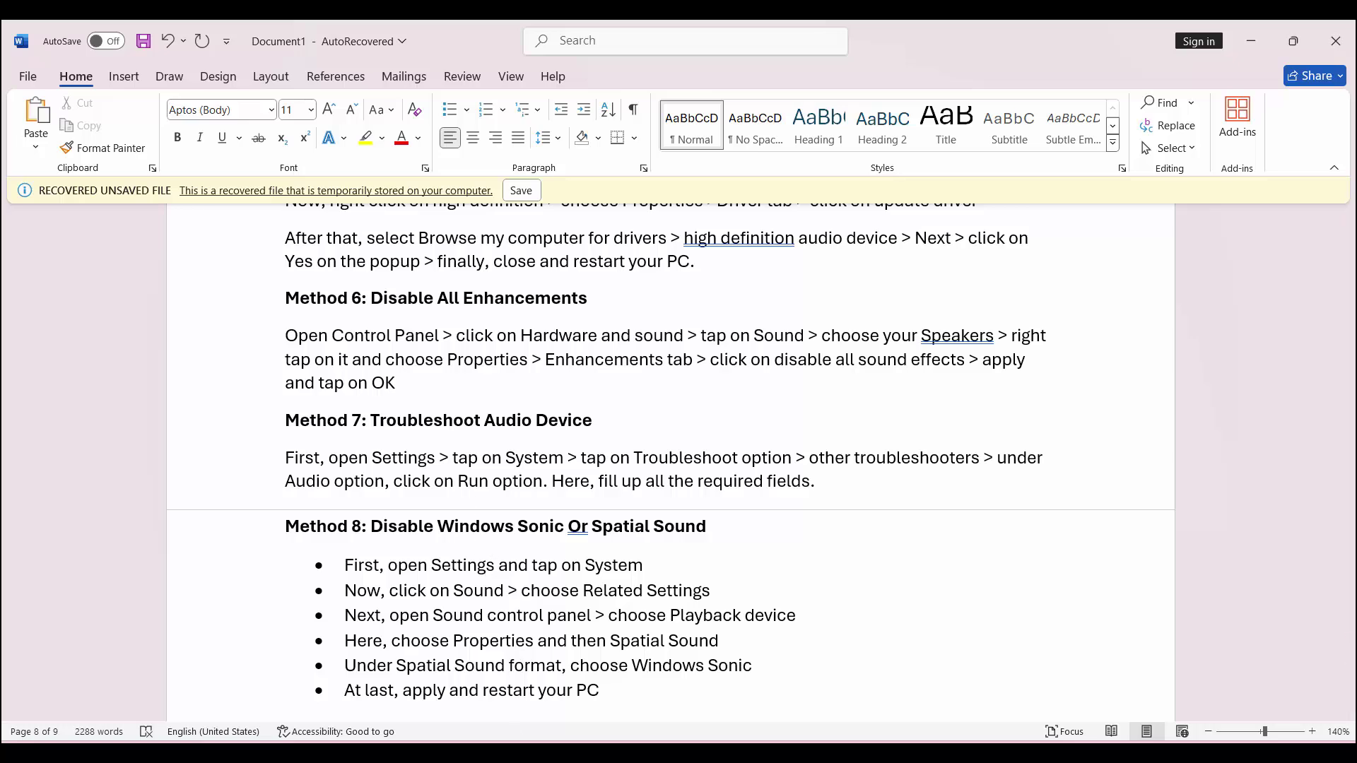
key("super+s")
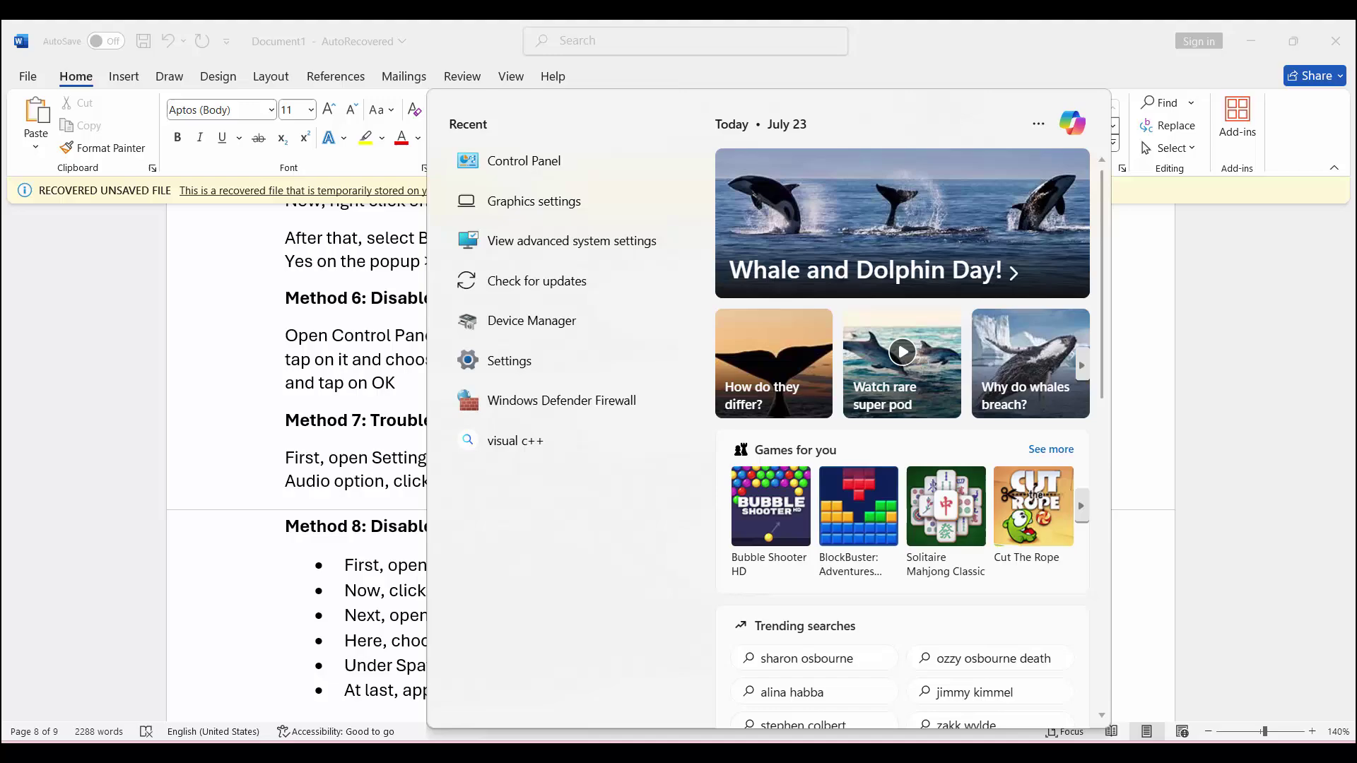
Find the Audio entry under Settings > System > Troubleshoot > Other troubleshooters, then close Settings
left_click(505, 362)
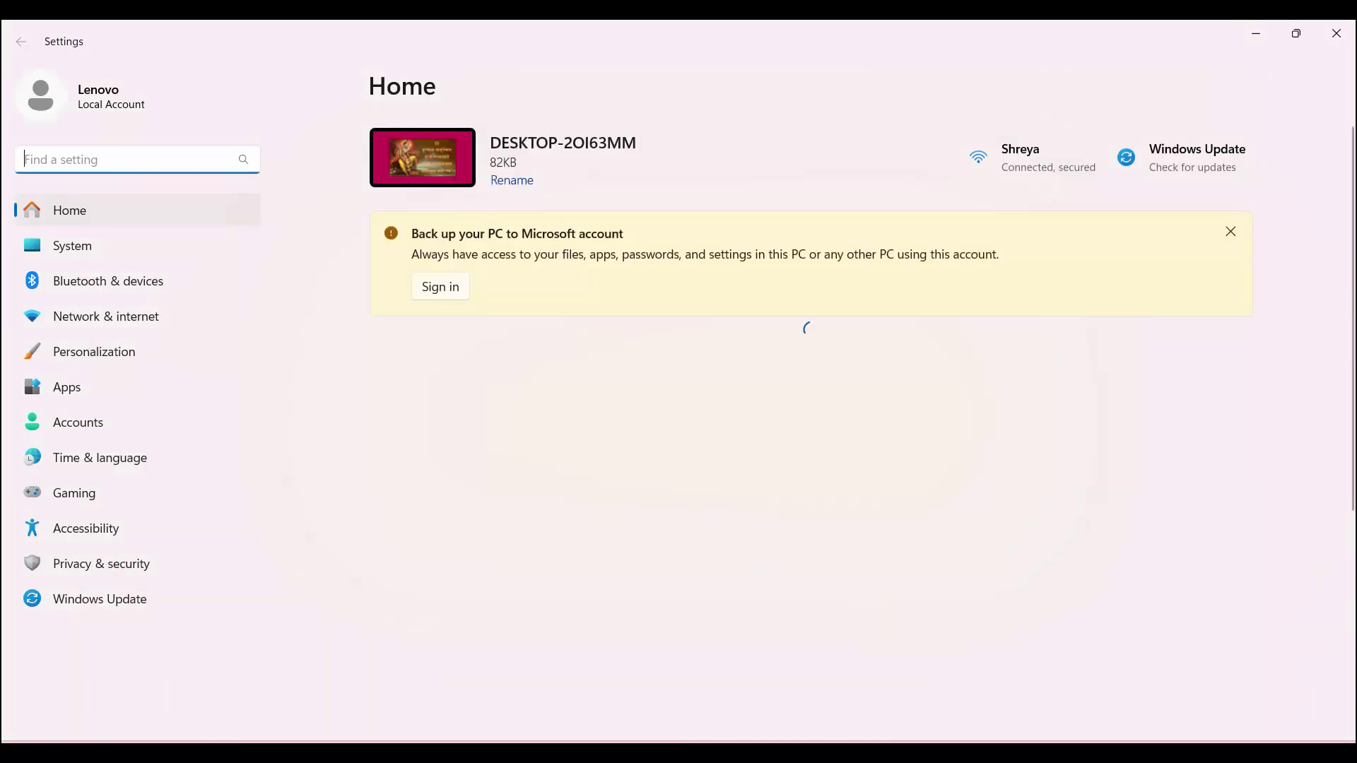
left_click(82, 256)
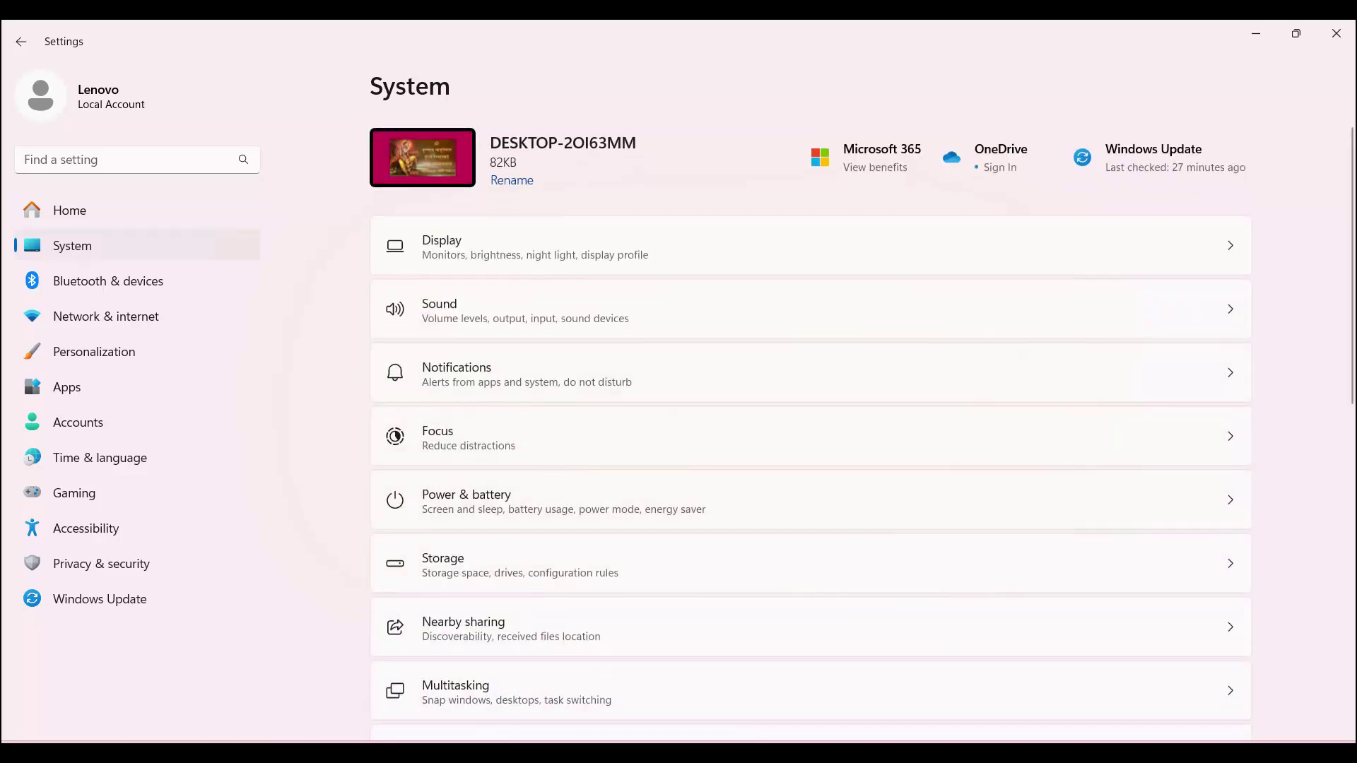
key("alt+Tab")
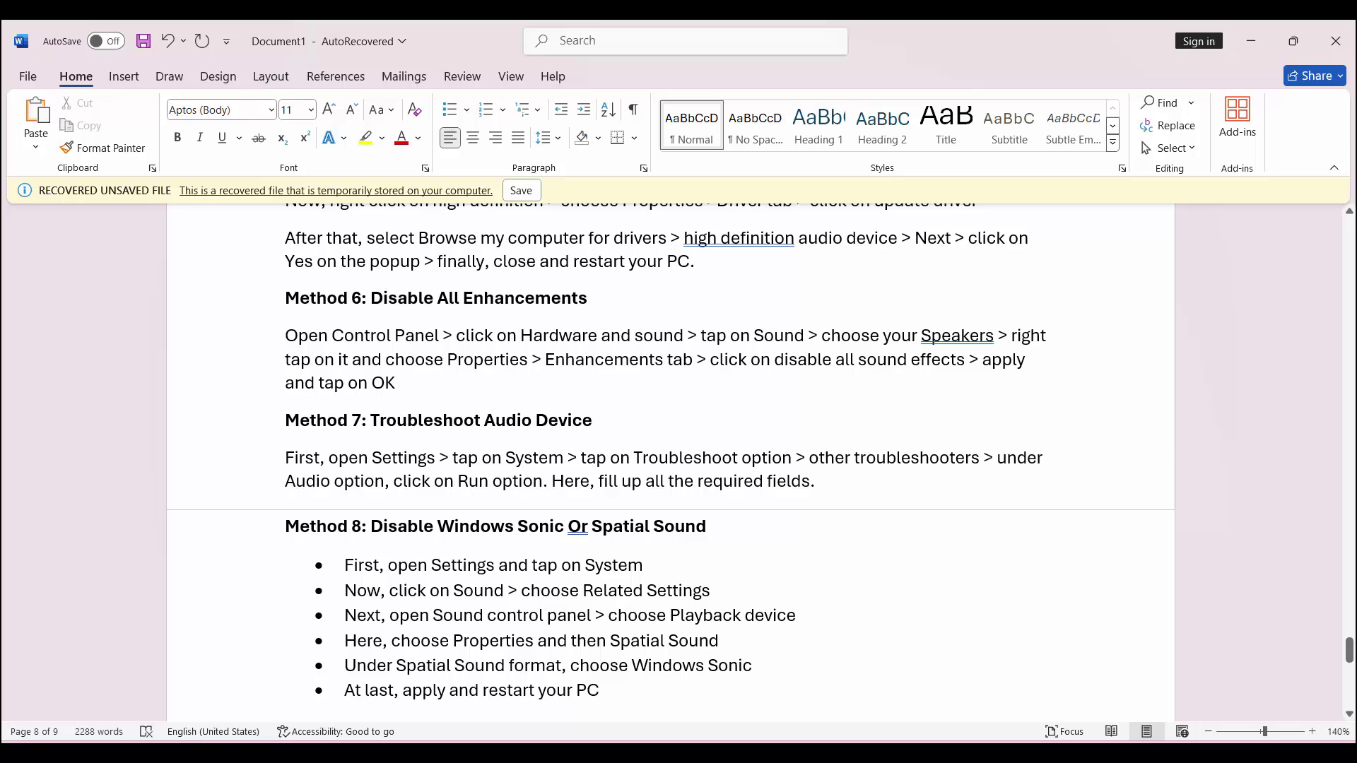
key("alt+Tab")
scroll(695, 545, "down", 5)
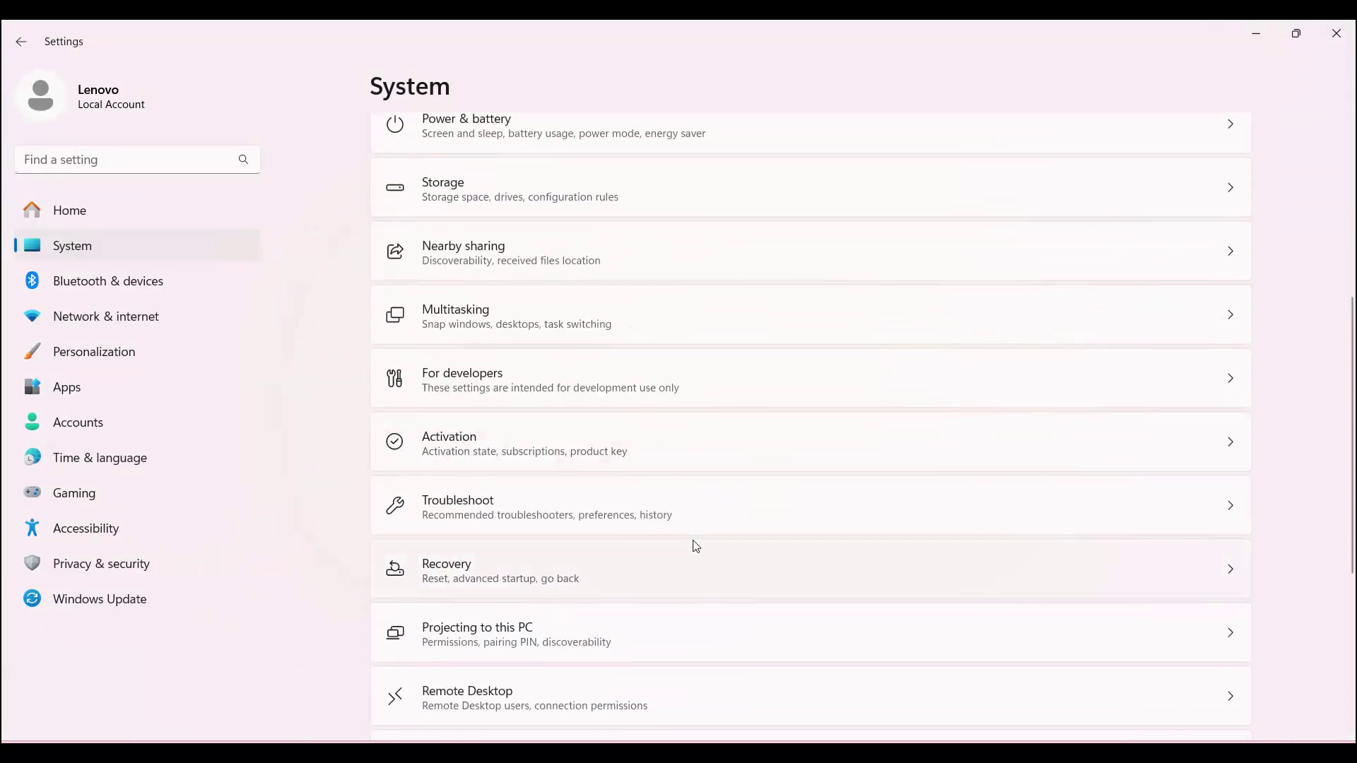
scroll(695, 545, "down", 2)
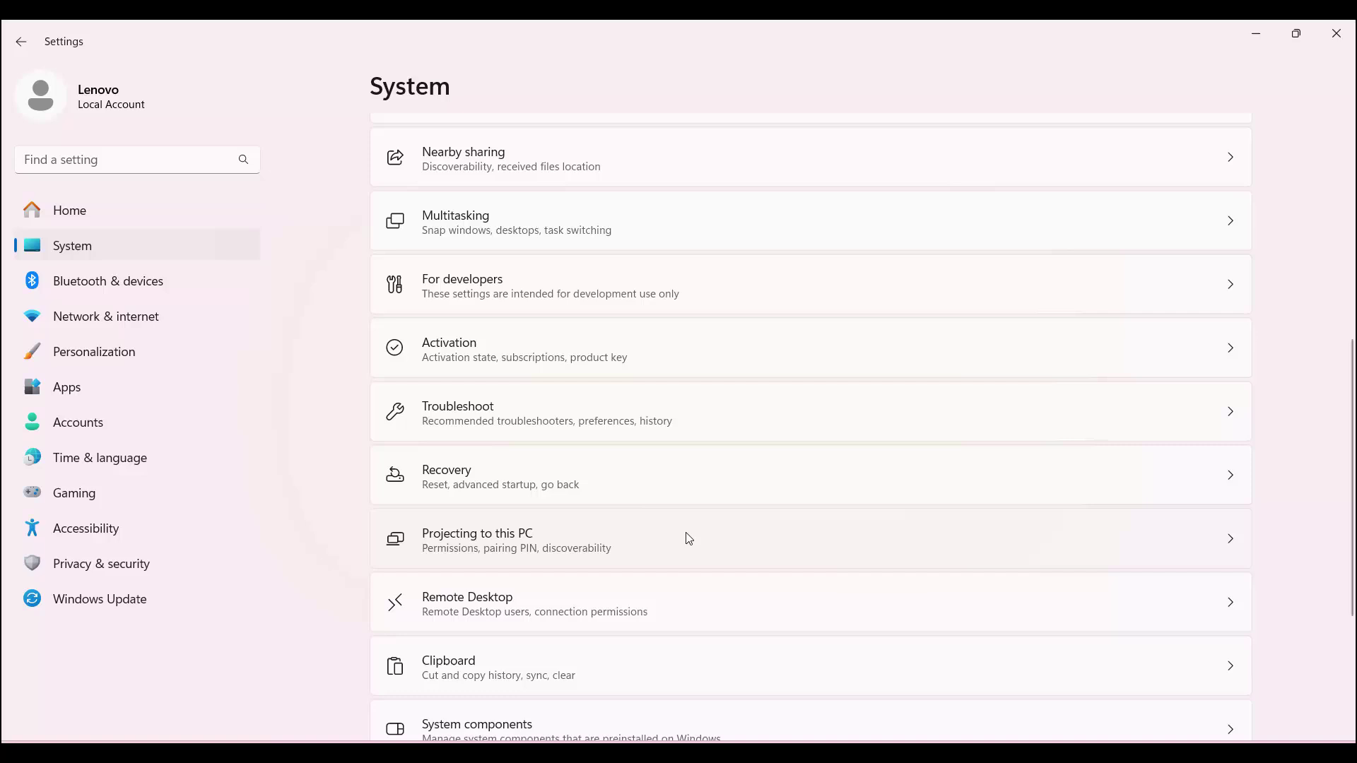
left_click(626, 422)
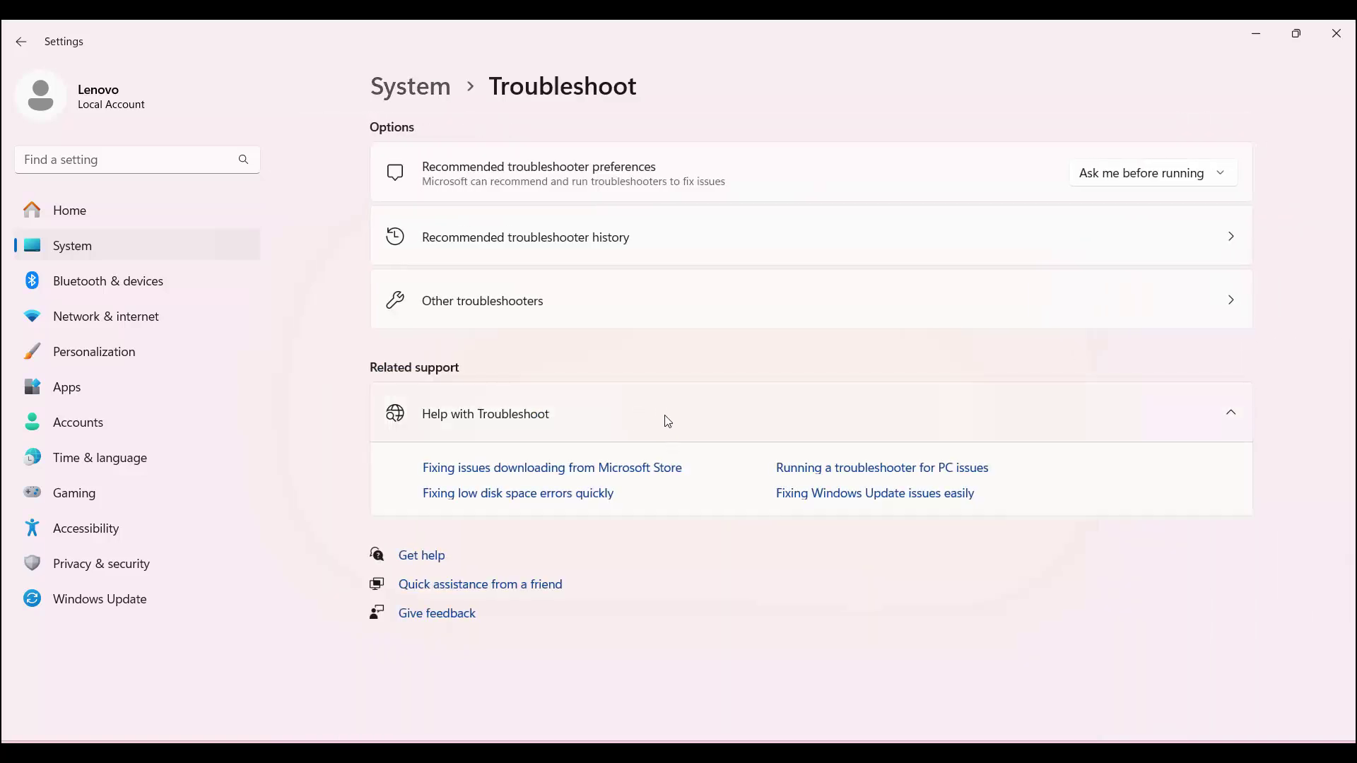
left_click(599, 300)
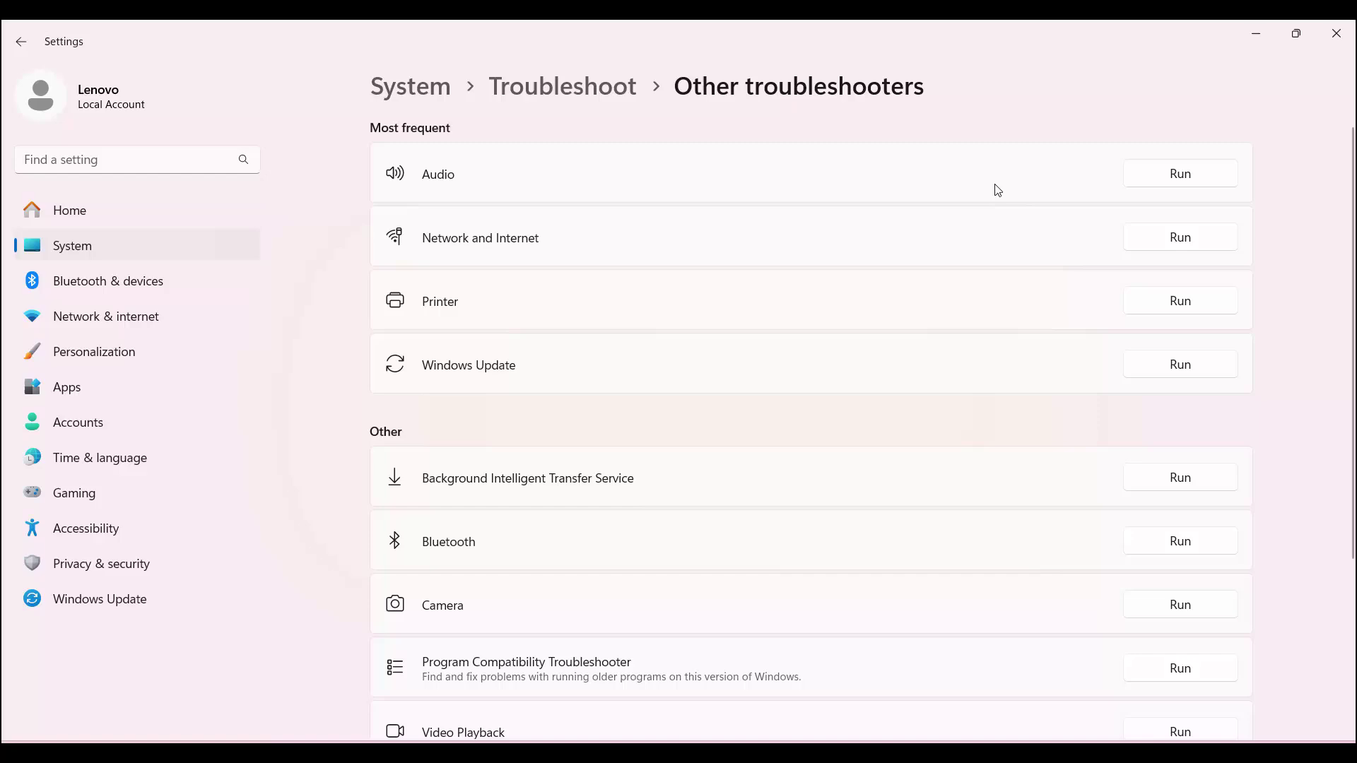
left_click(1335, 37)
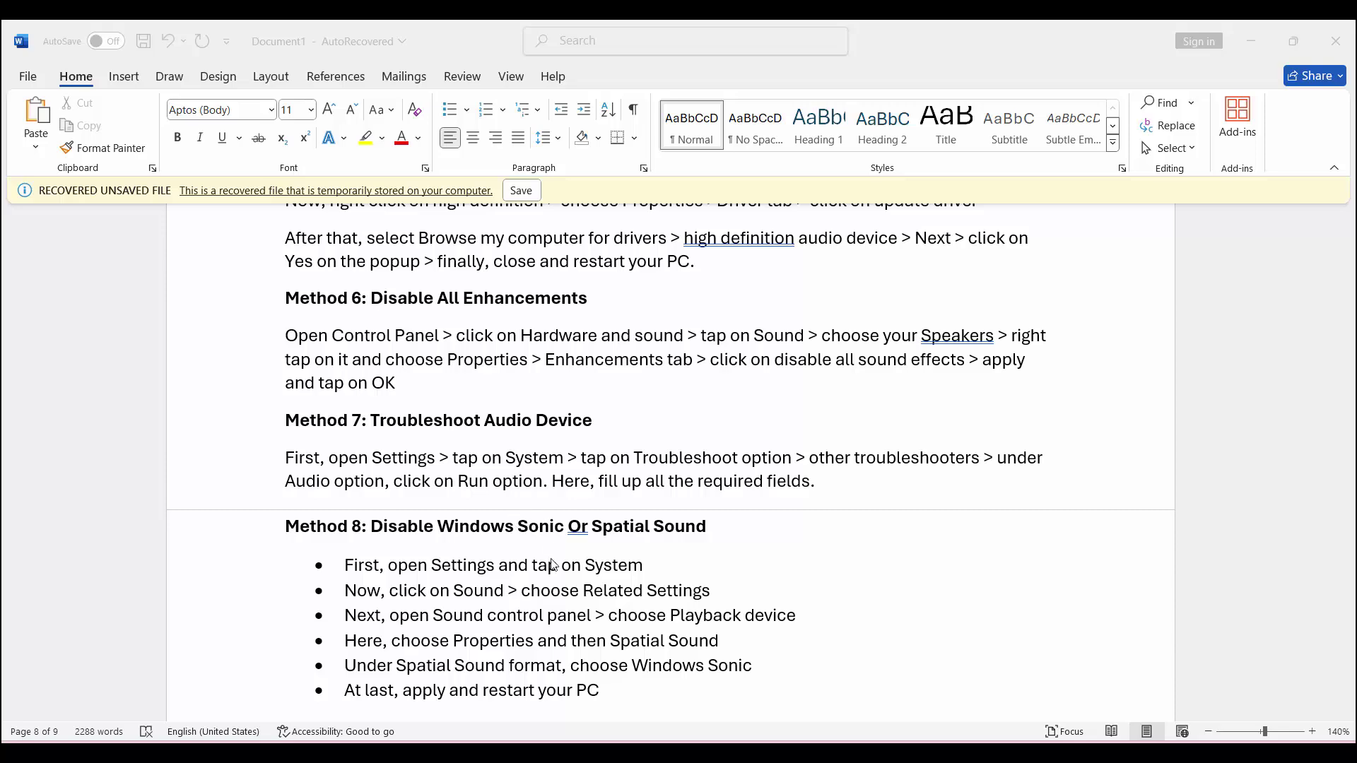
Open Control Panel's Hardware and Sound > Sound playback device list from Search
key("super+s")
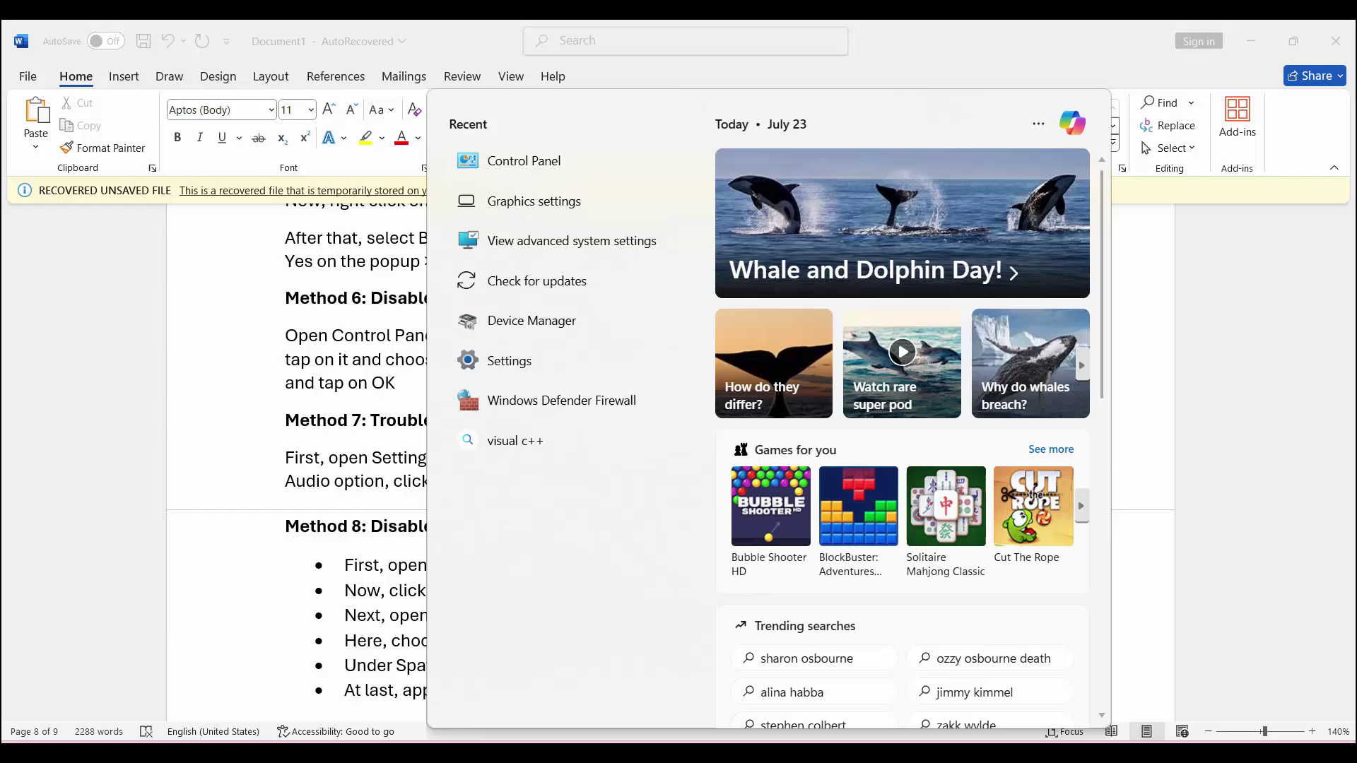
left_click(535, 164)
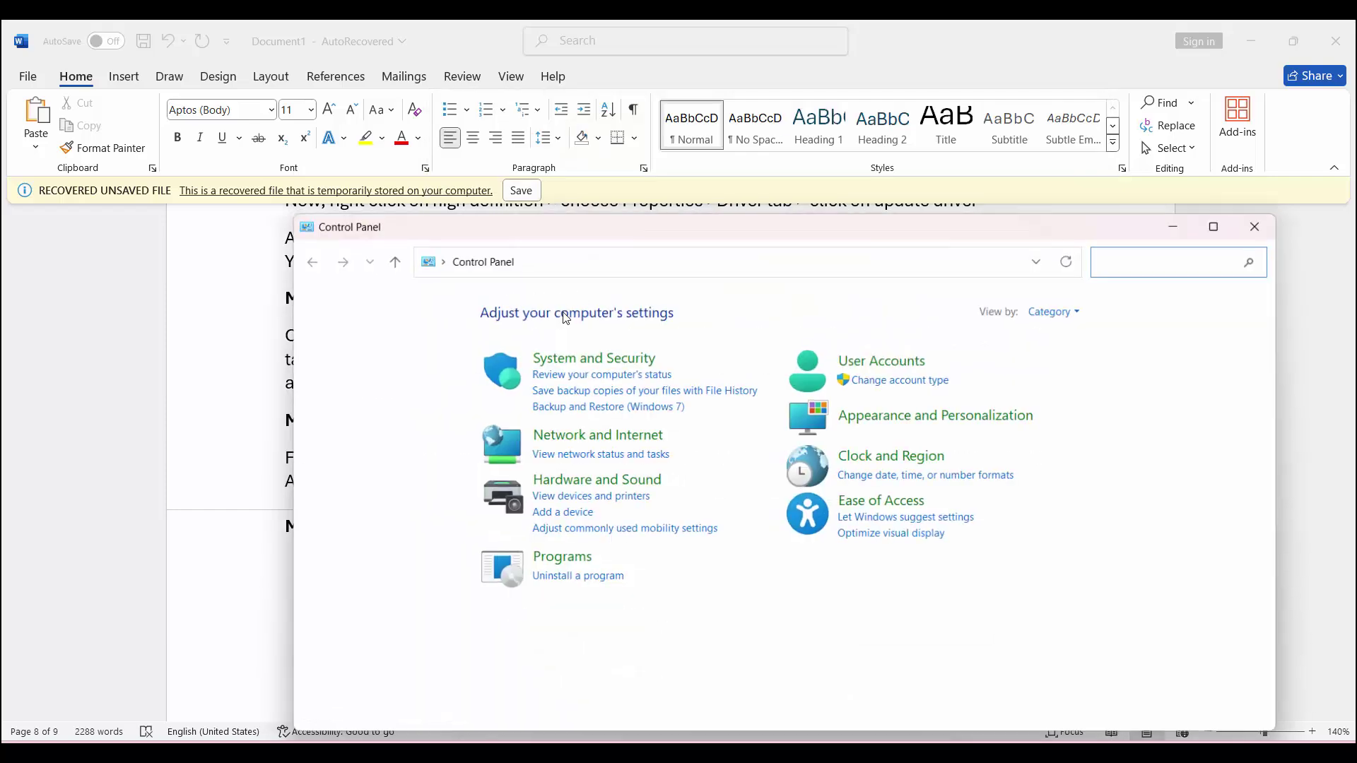
left_click(595, 480)
left_click(546, 414)
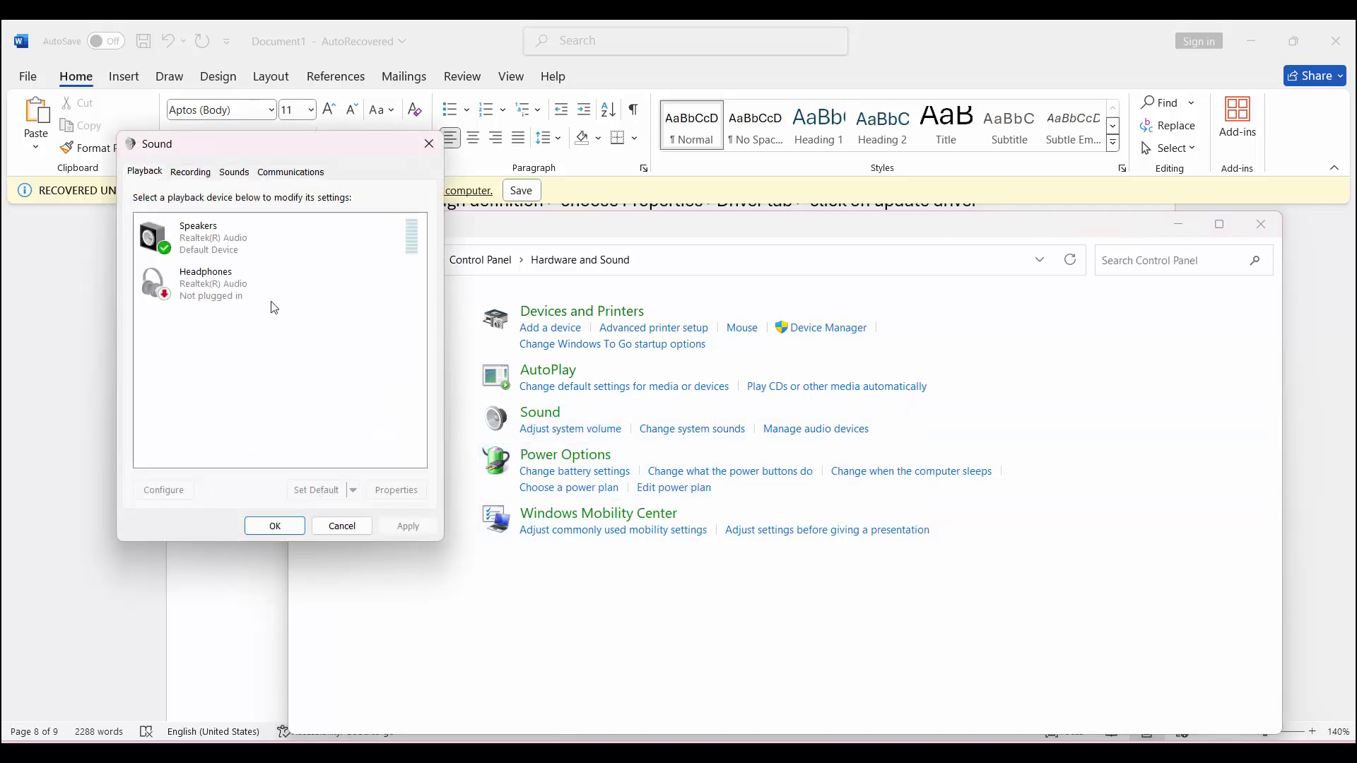
Choose Windows Sonic for Headphones as the Speakers' spatial sound format and confirm with OK
left_click(230, 235)
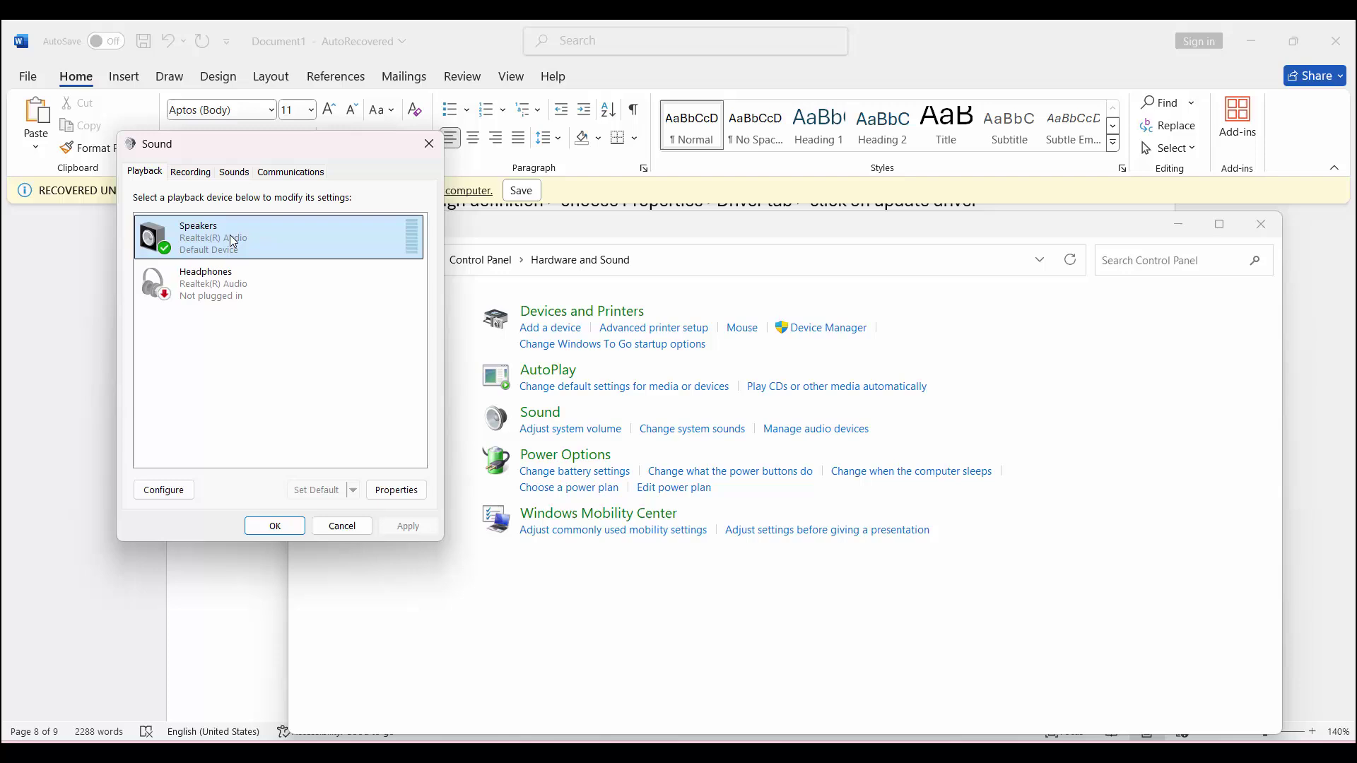
right_click(231, 234)
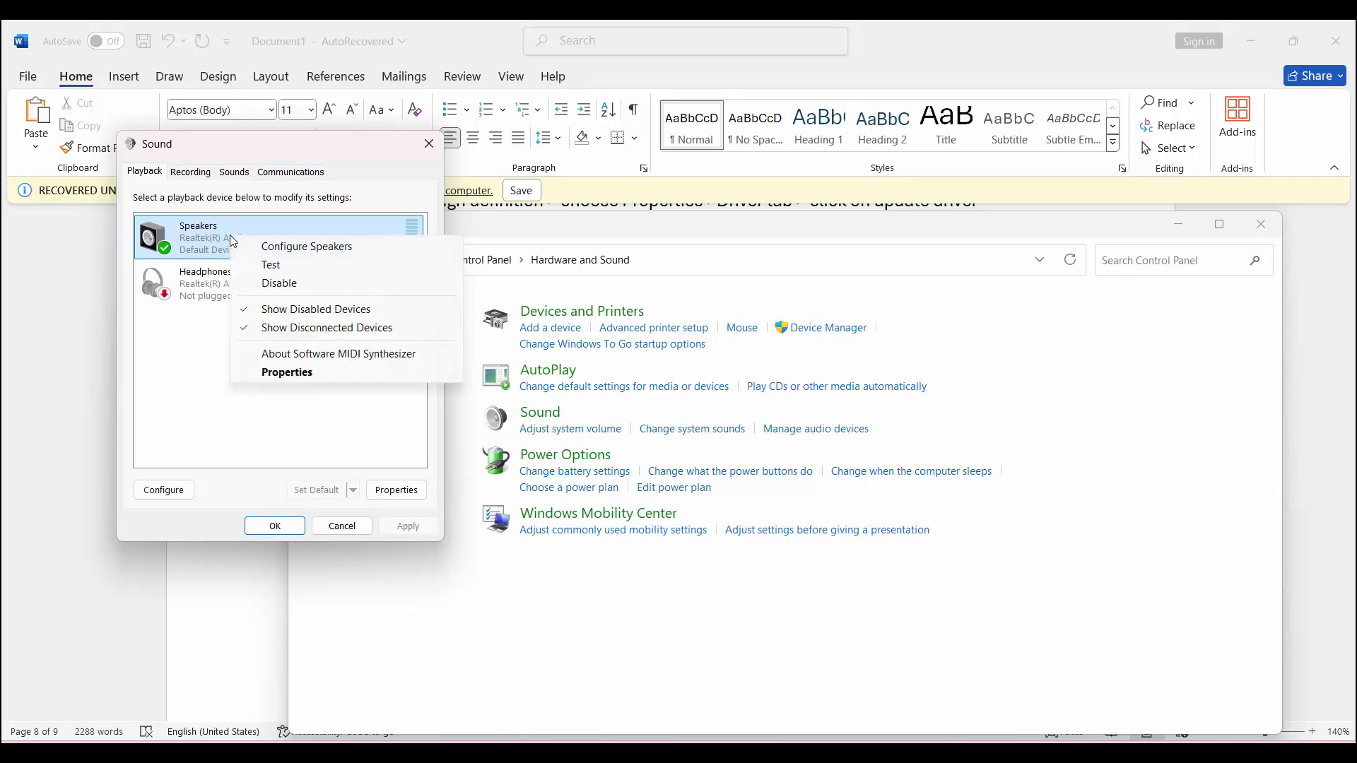
left_click(286, 374)
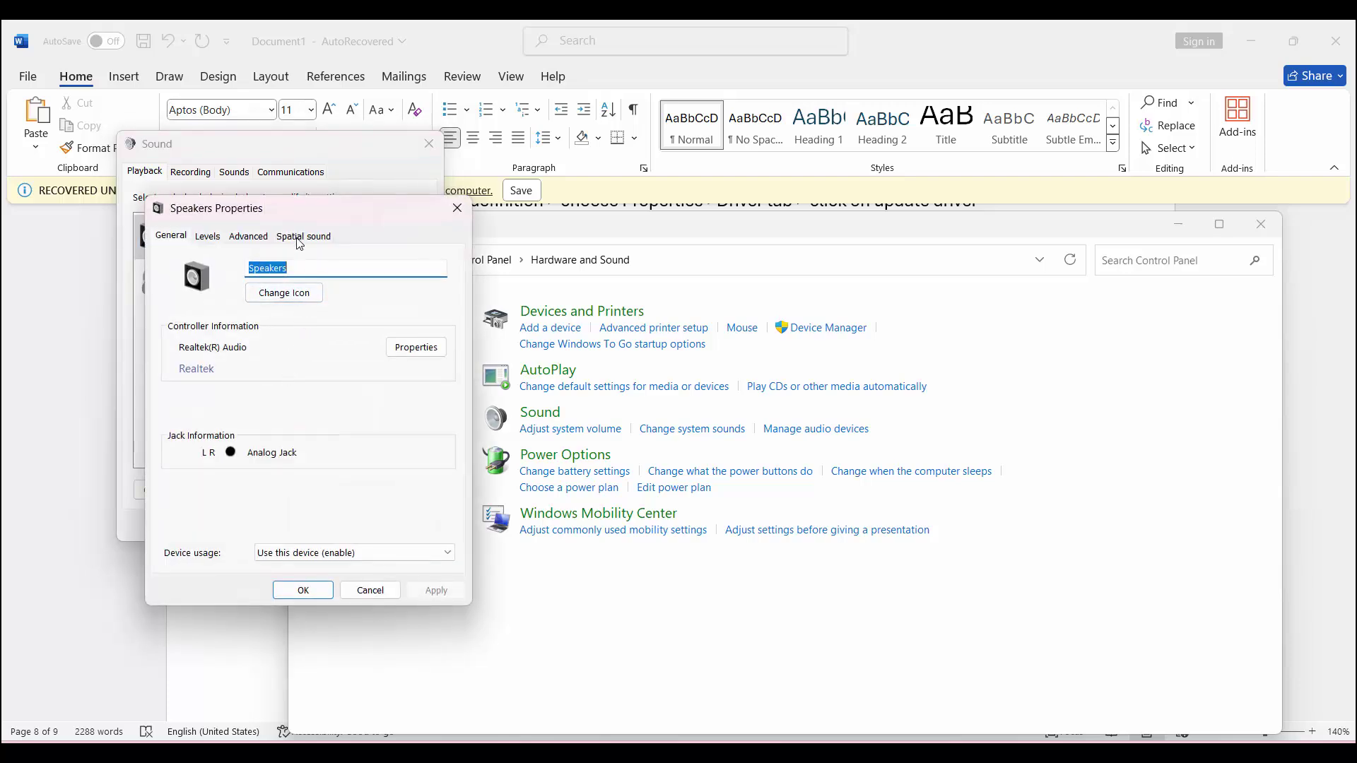
left_click(298, 238)
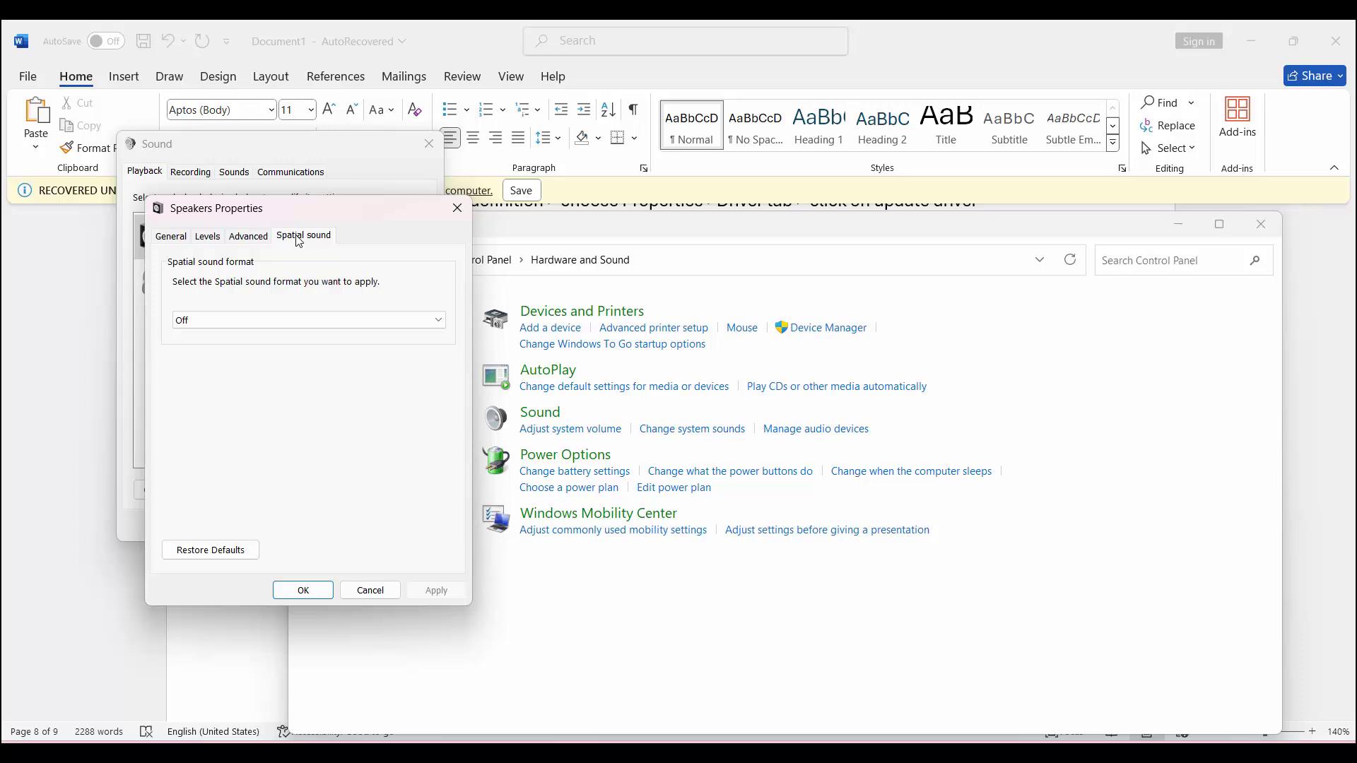
left_click(357, 322)
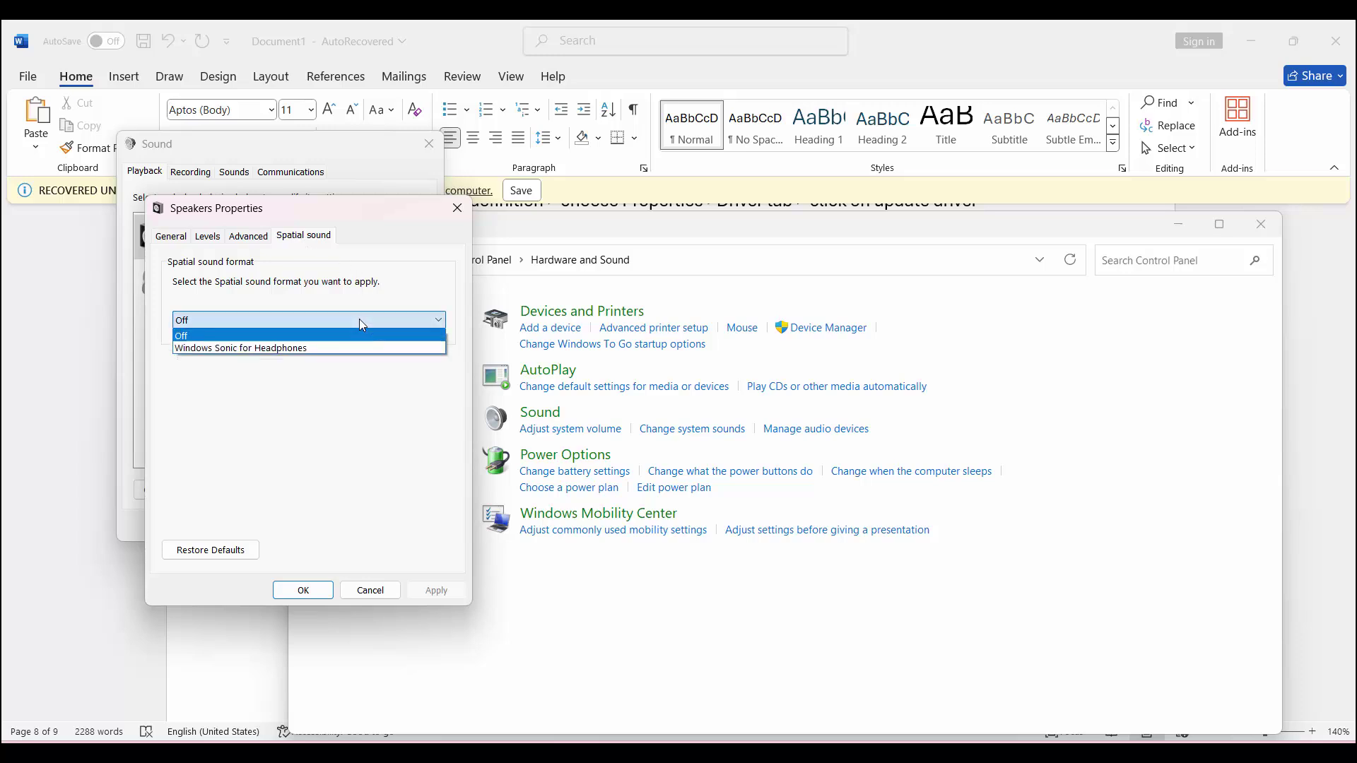
left_click(312, 346)
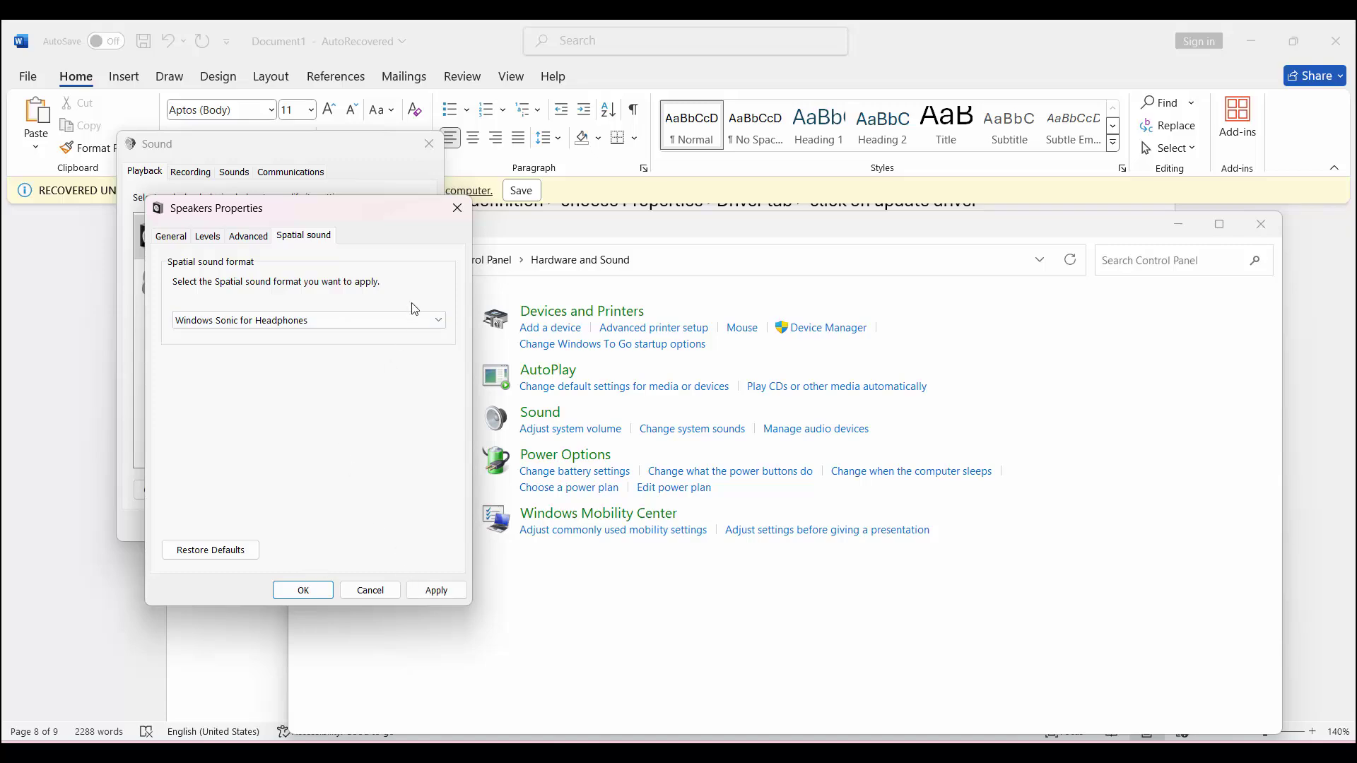
left_click(457, 208)
left_click(429, 144)
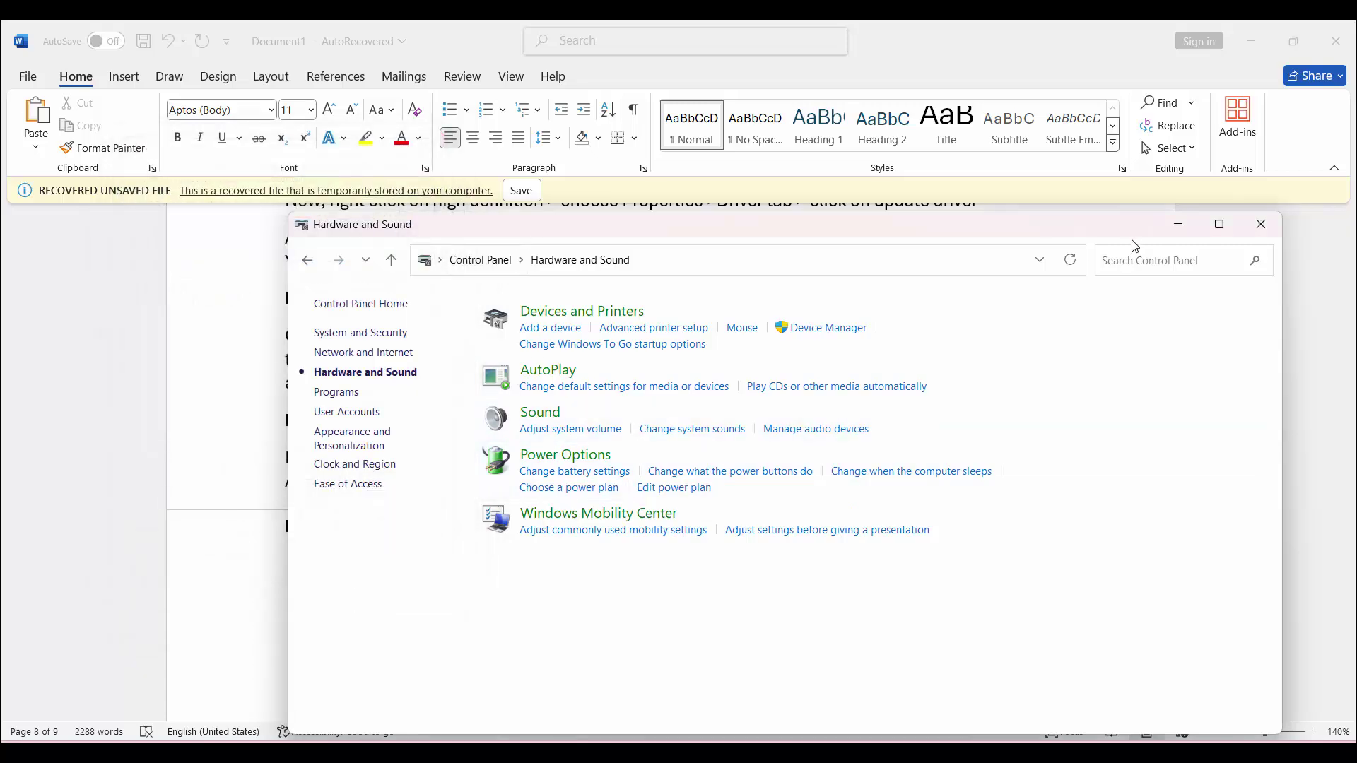
Close Control Panel and scroll the Word guide up to Method 1: Test Sound Quality
left_click(1254, 236)
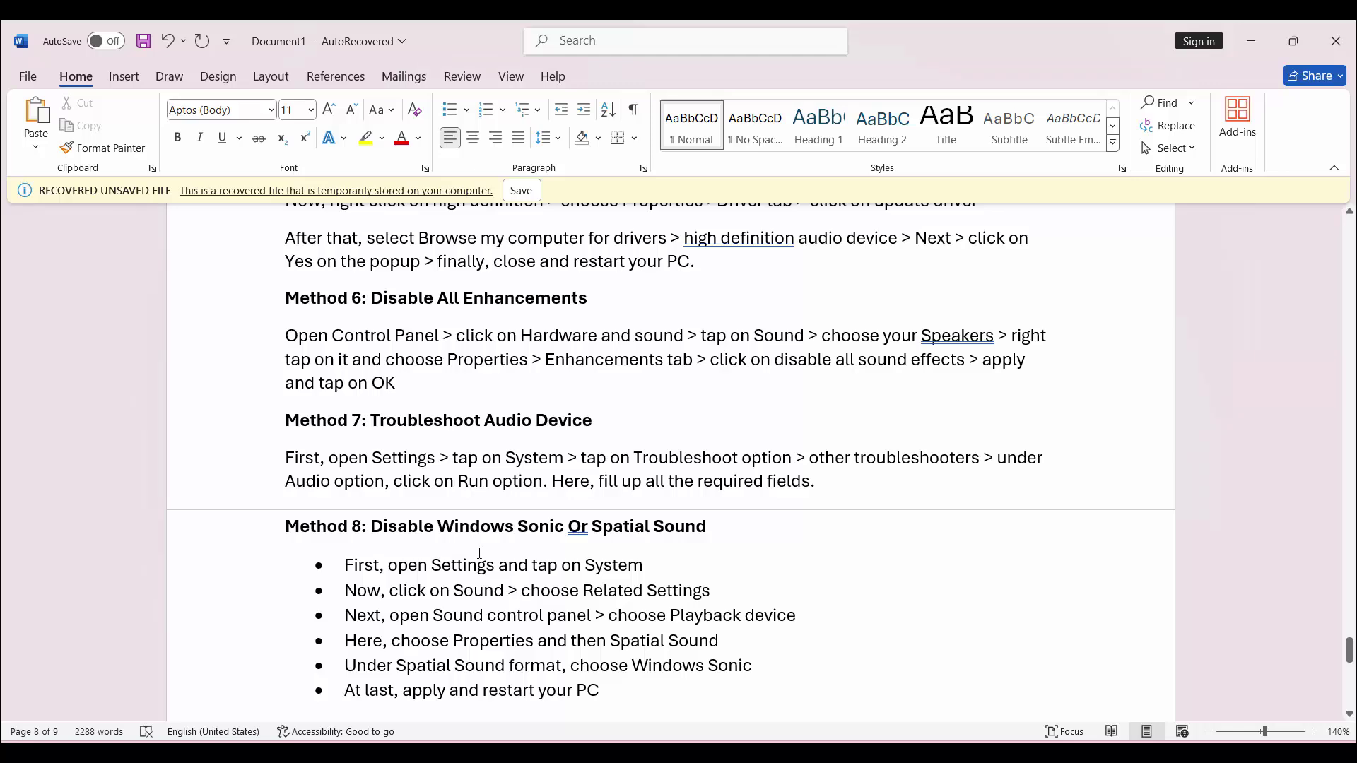
scroll(479, 554, "down", 1)
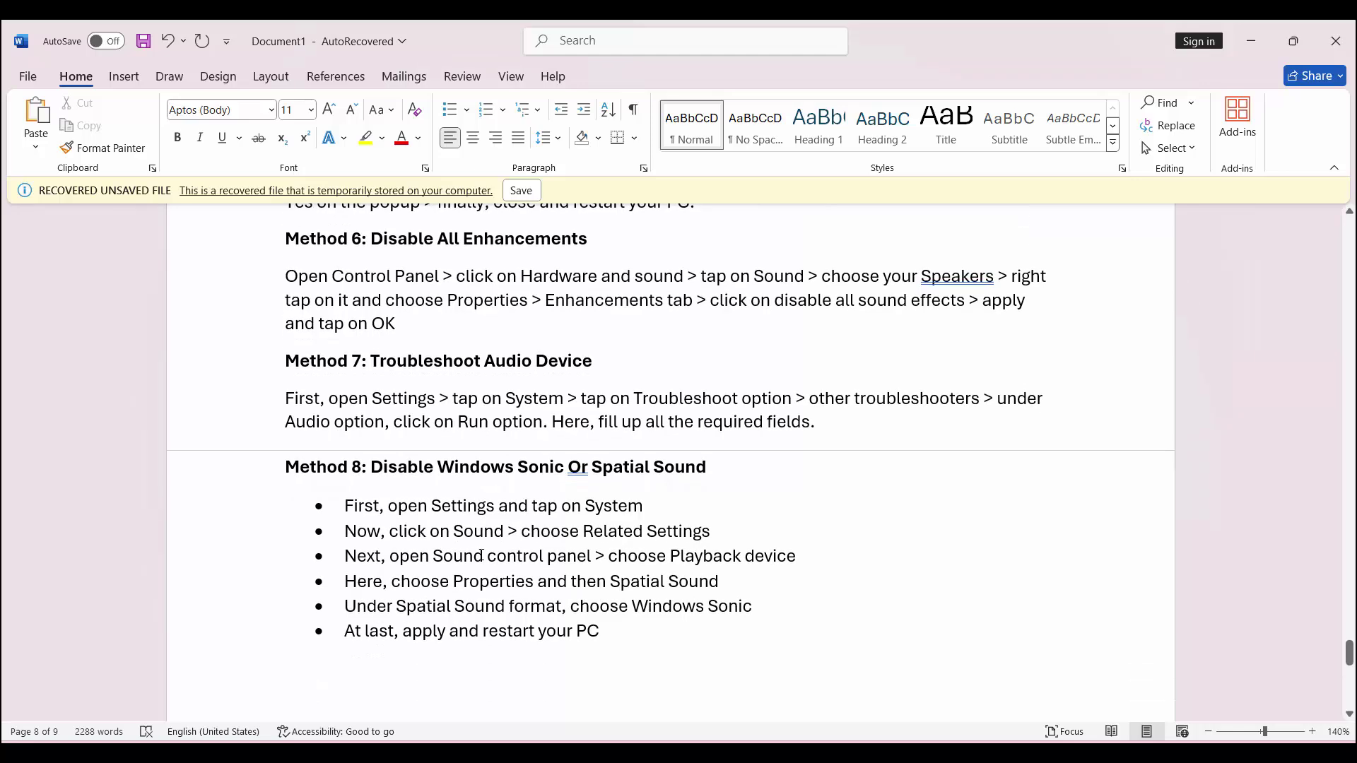
scroll(481, 555, "up", 1)
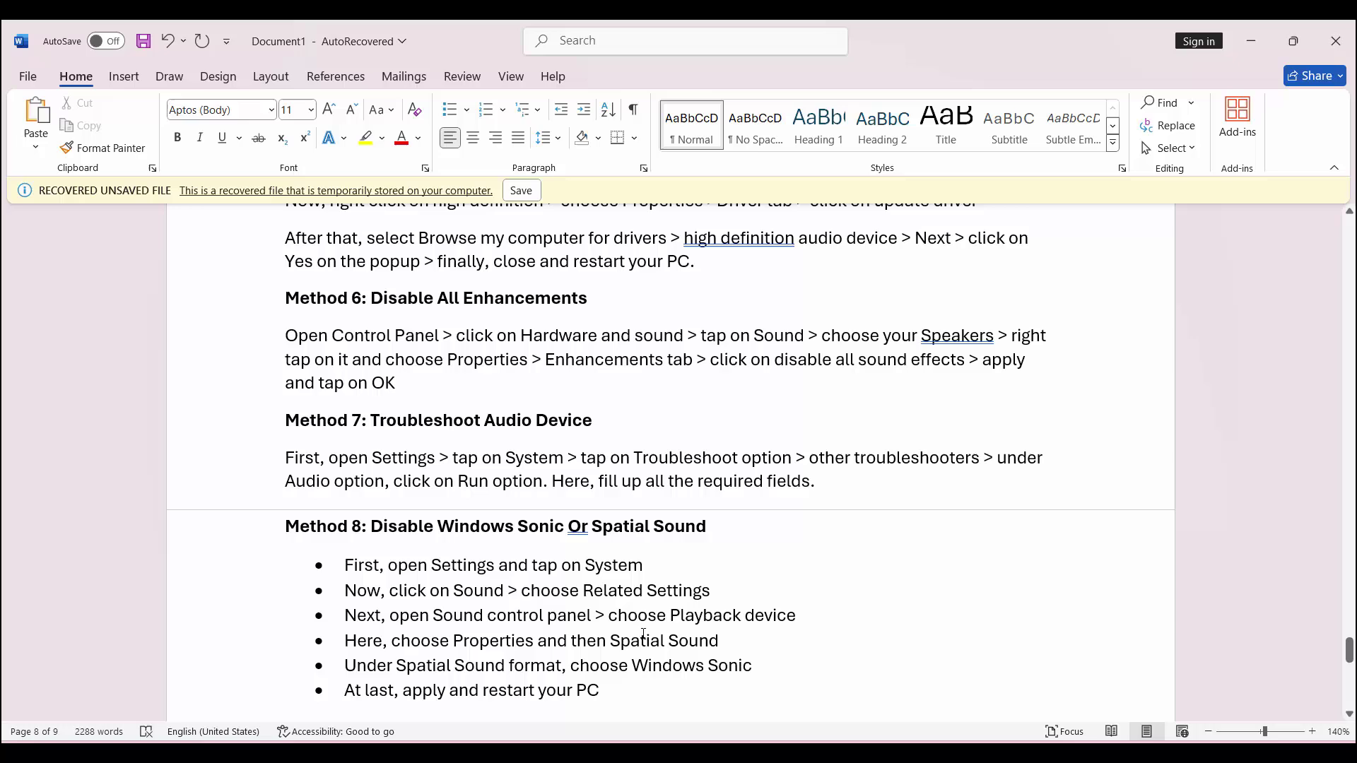
scroll(622, 629, "up", 7)
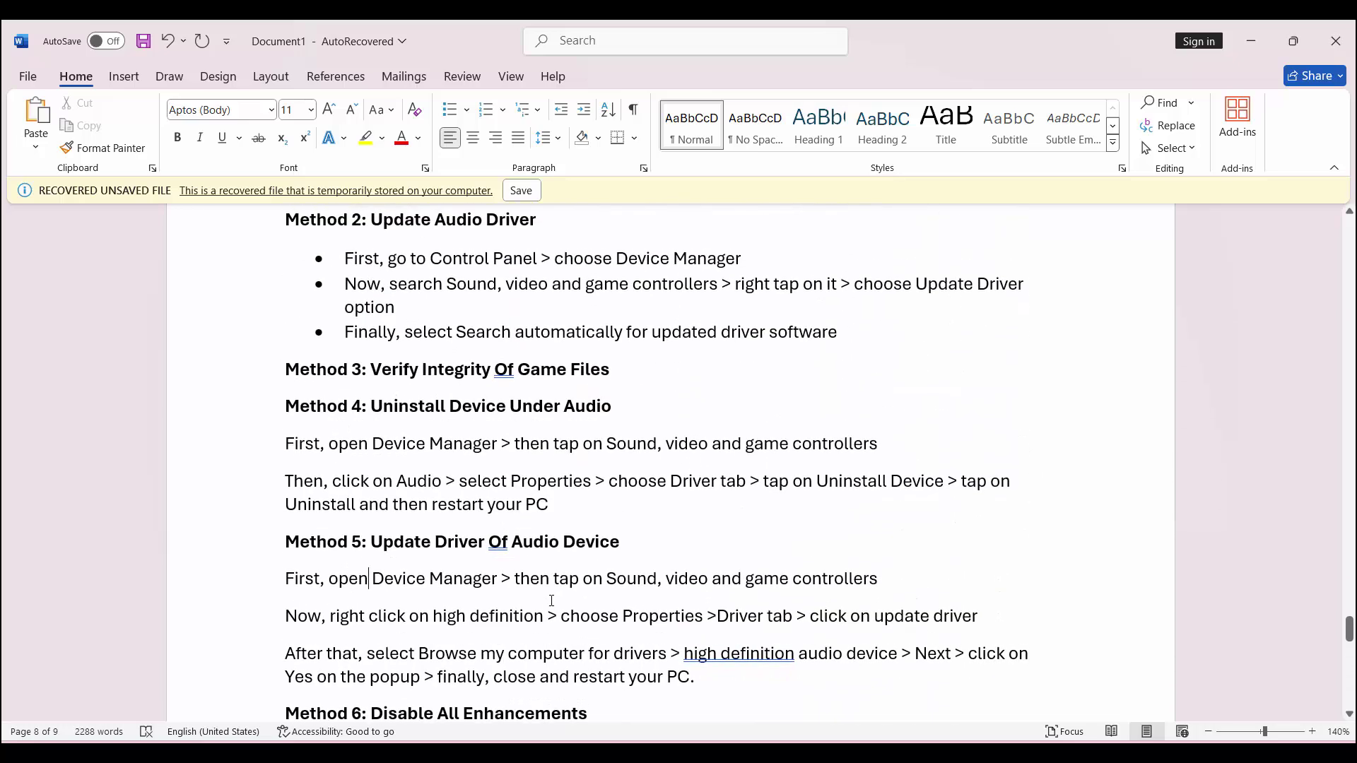
scroll(551, 600, "up", 4)
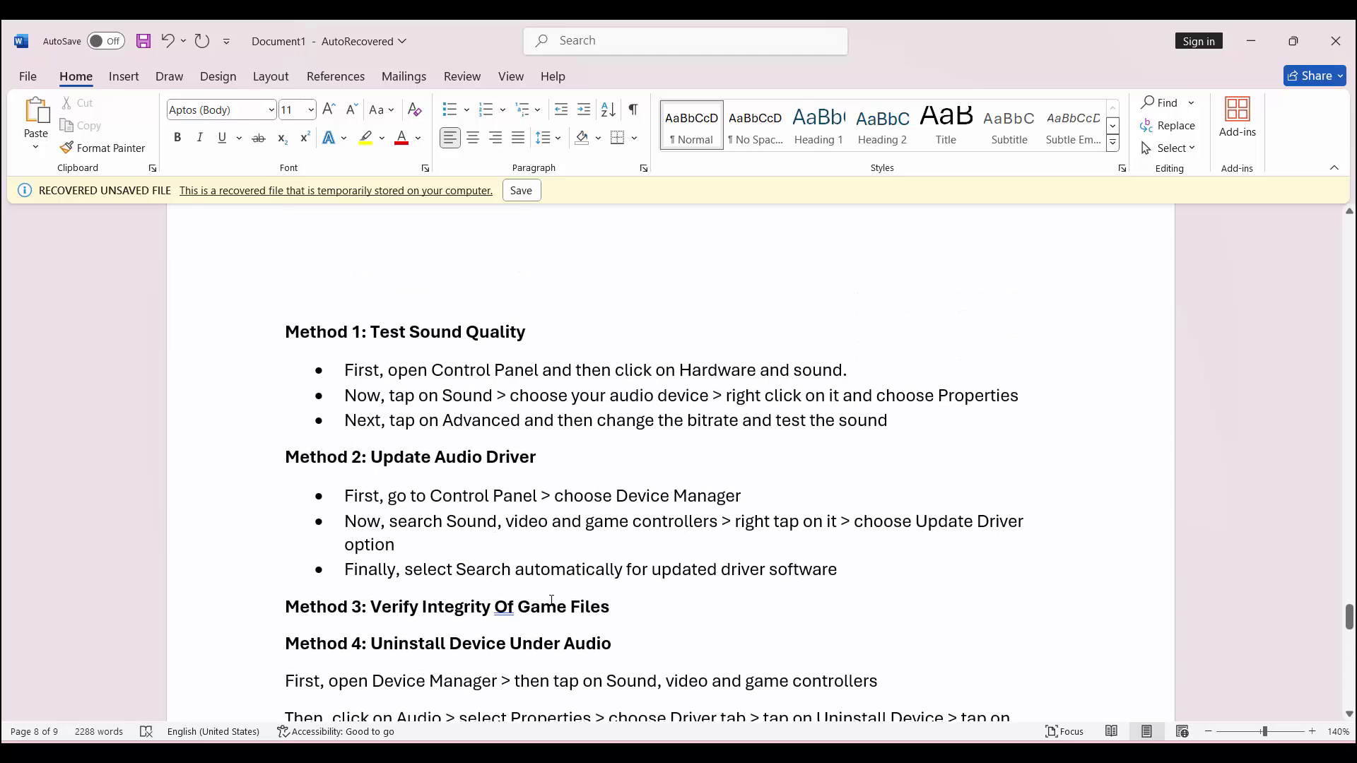